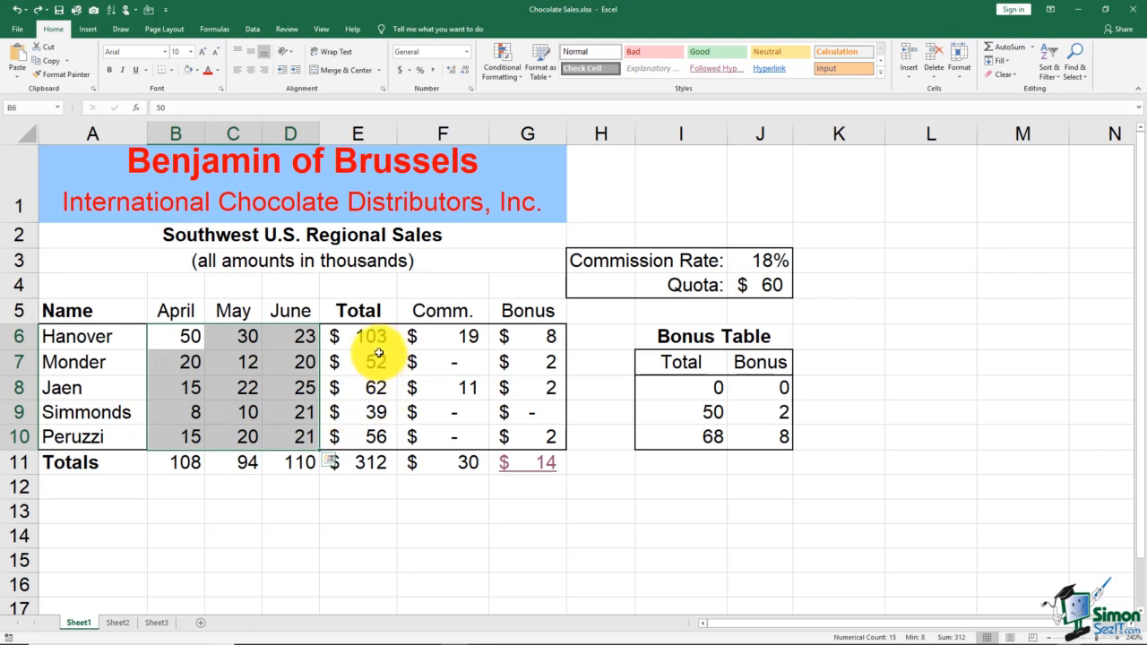
Build a non-adjacent selection of F6:F8, J3, J10 and two other separate cells.
left_click_drag(436, 337, 432, 389)
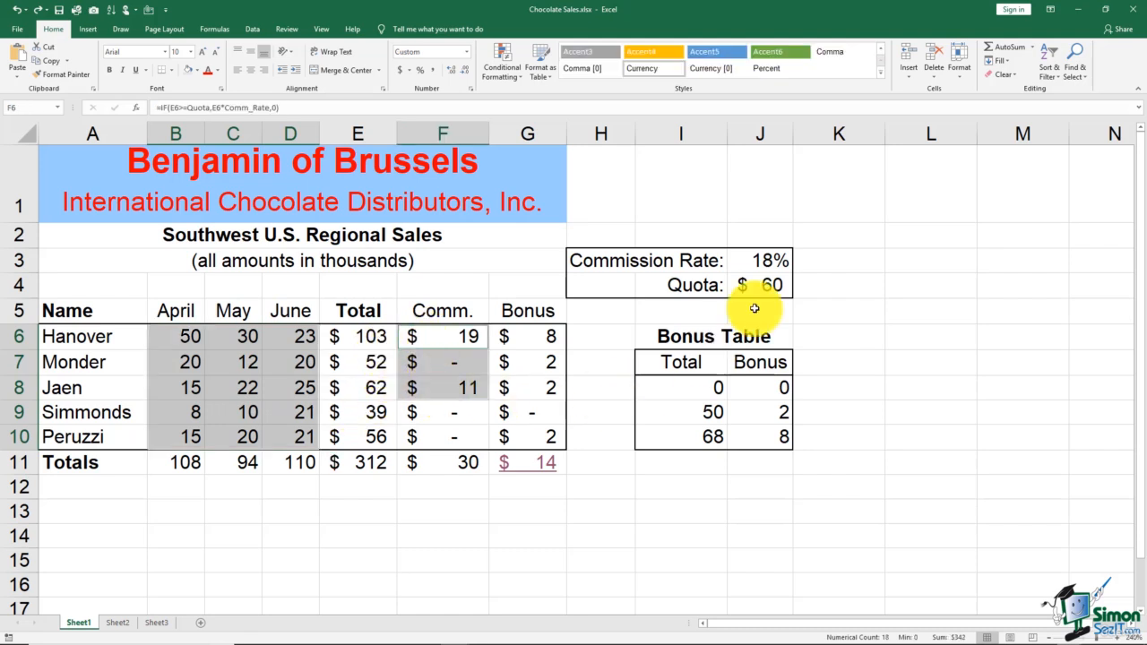
left_click(760, 260, "ctrl")
left_click(909, 329, "ctrl")
left_click(760, 387, "ctrl")
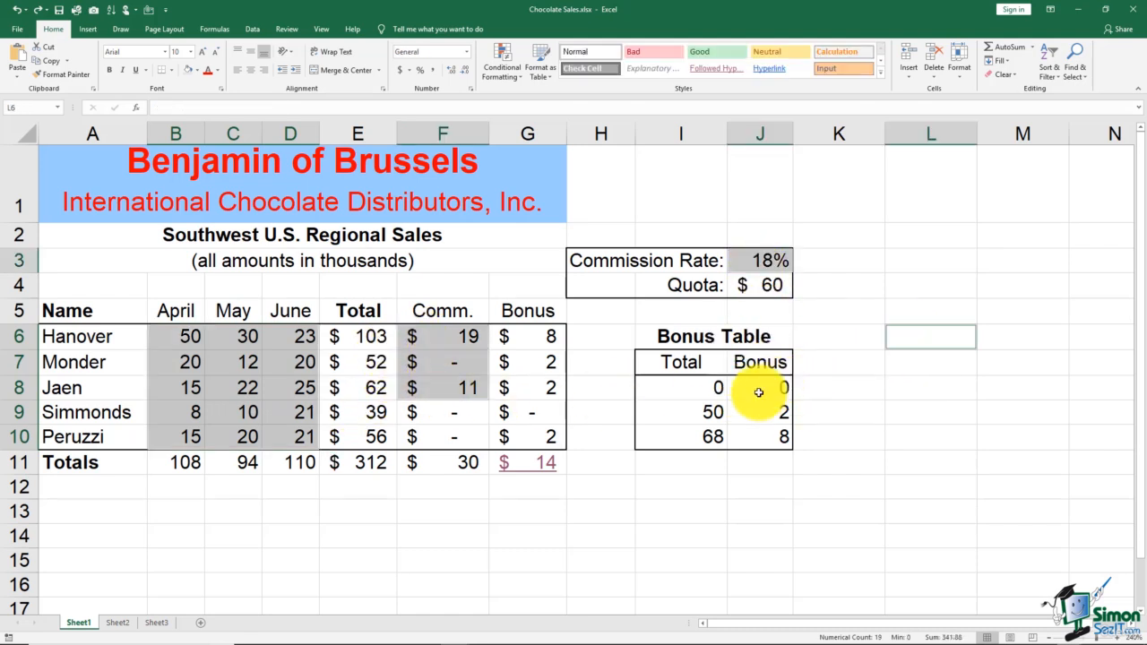
left_click(743, 435, "ctrl")
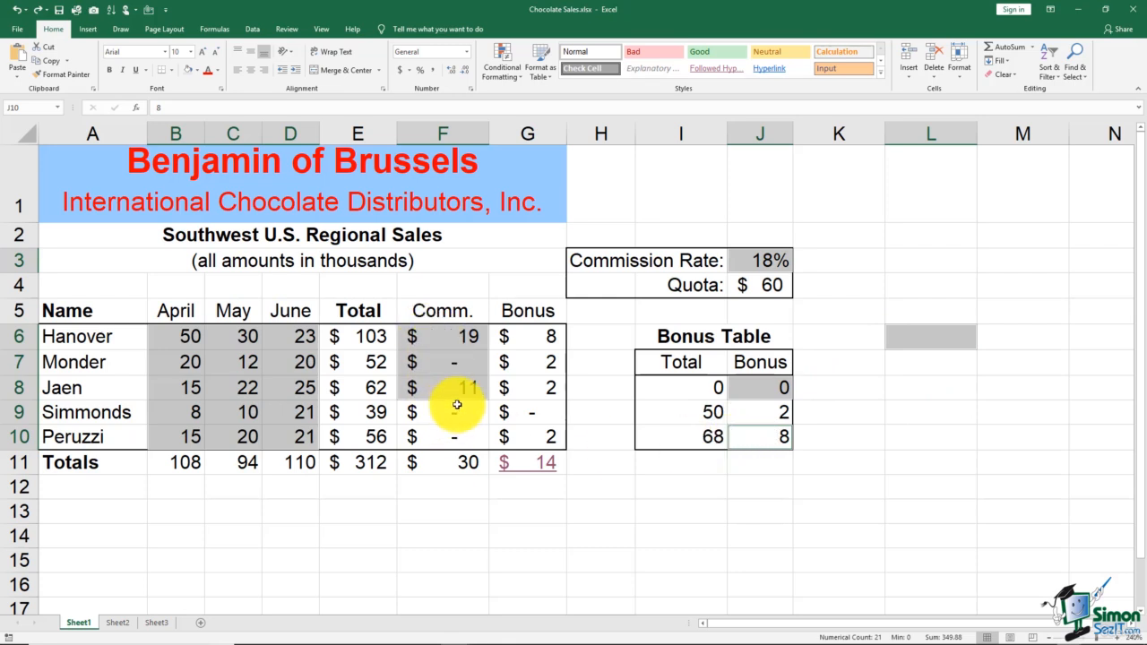
Clear that selection and select D6:D10 together with G8 and J7, leaving out E7:E8.
left_click(831, 205)
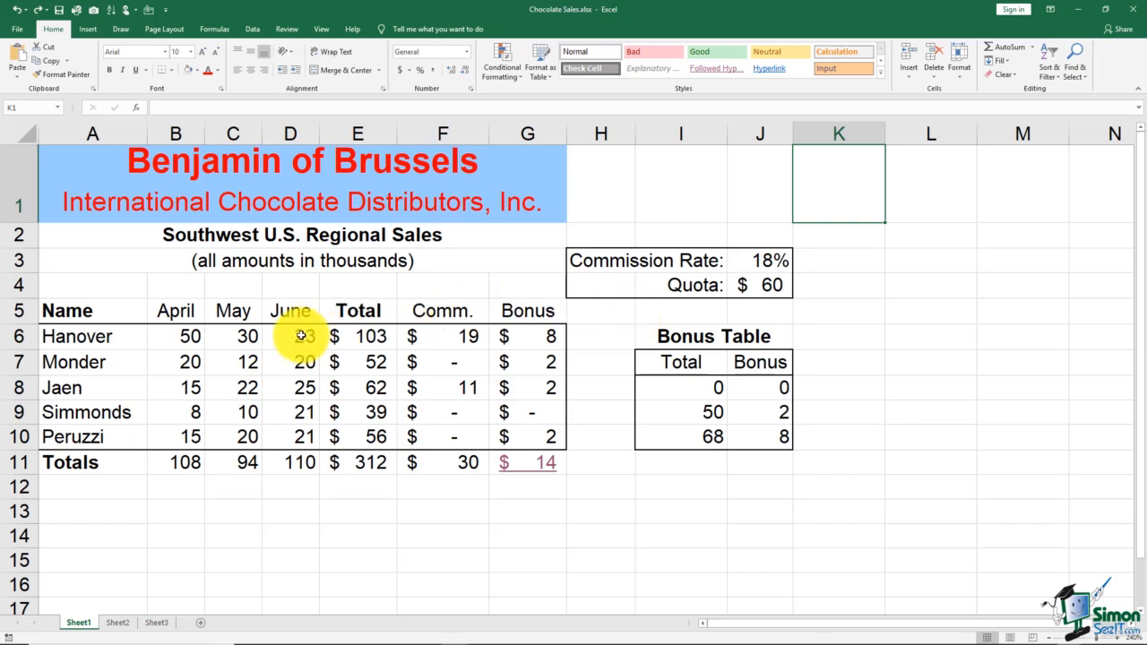
left_click_drag(303, 337, 304, 437)
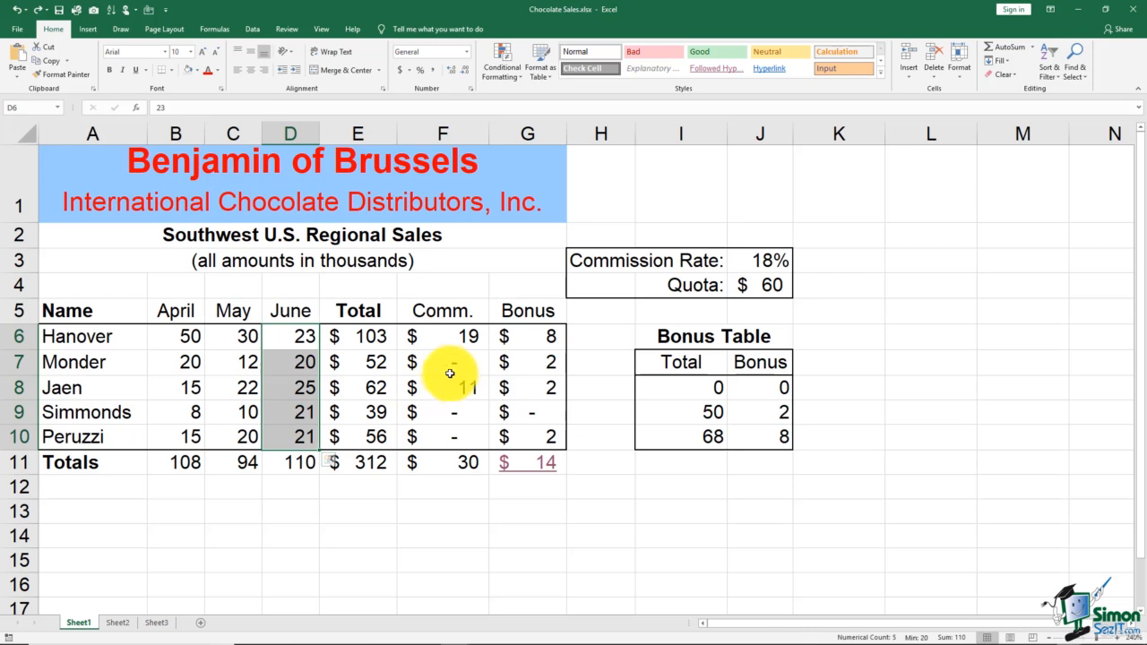
left_click(548, 397, "ctrl")
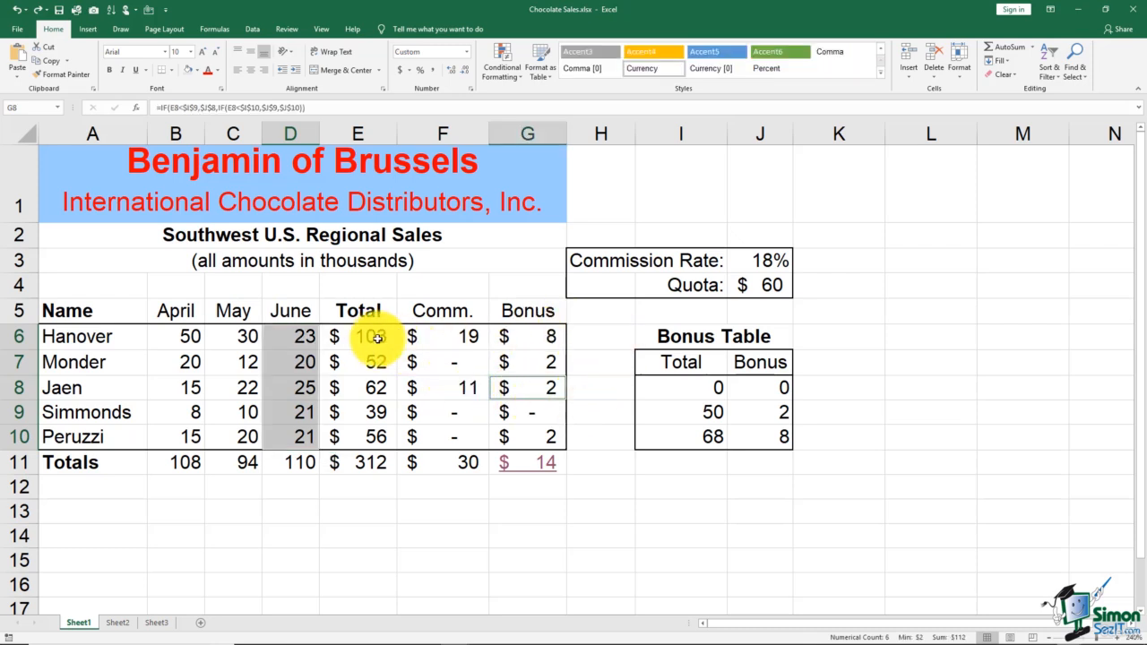
left_click_drag(368, 362, 367, 387)
left_click(744, 360, "ctrl")
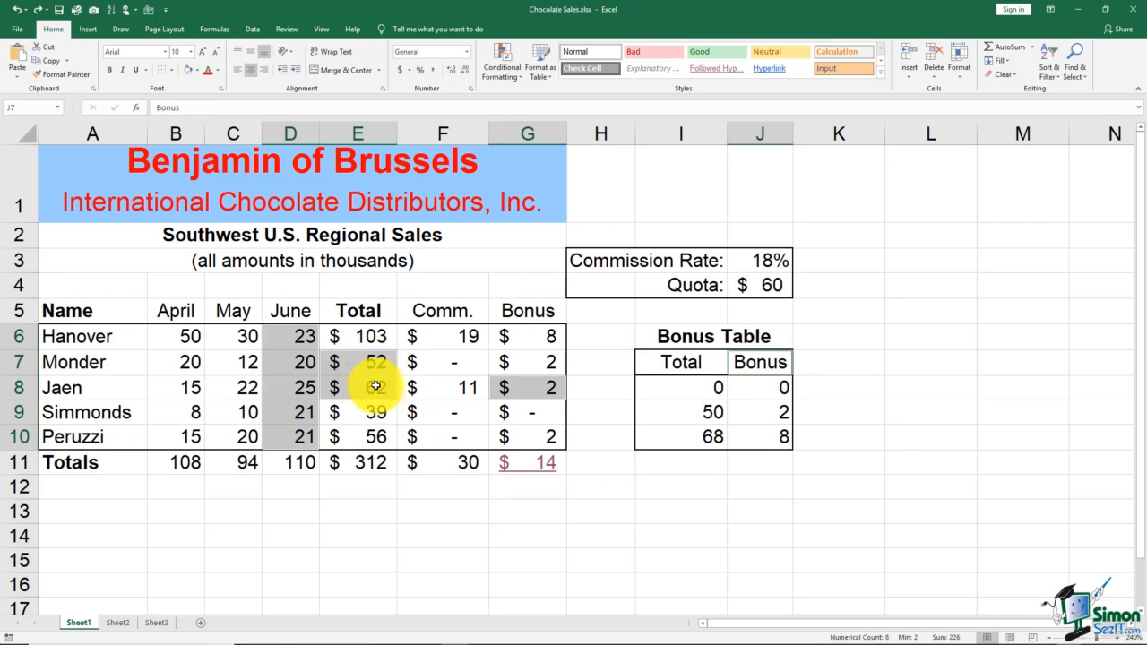
left_click_drag(374, 361, 375, 387)
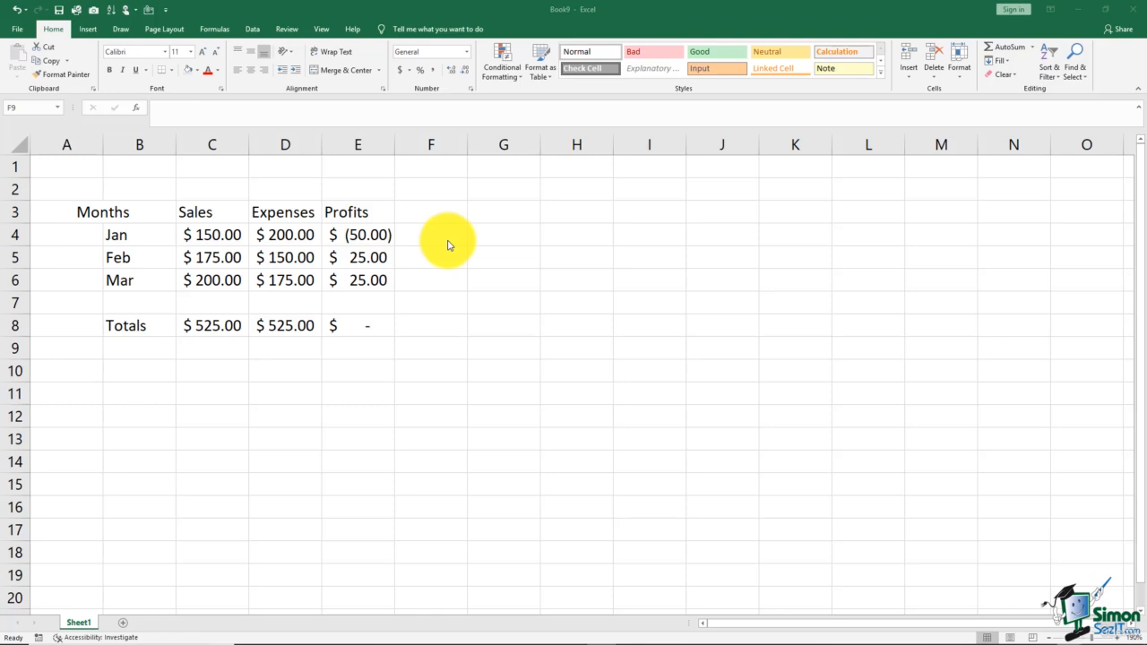
Check the merged Months heading A3:B3, move to F5, and bring up the Review ribbon.
left_click(146, 213)
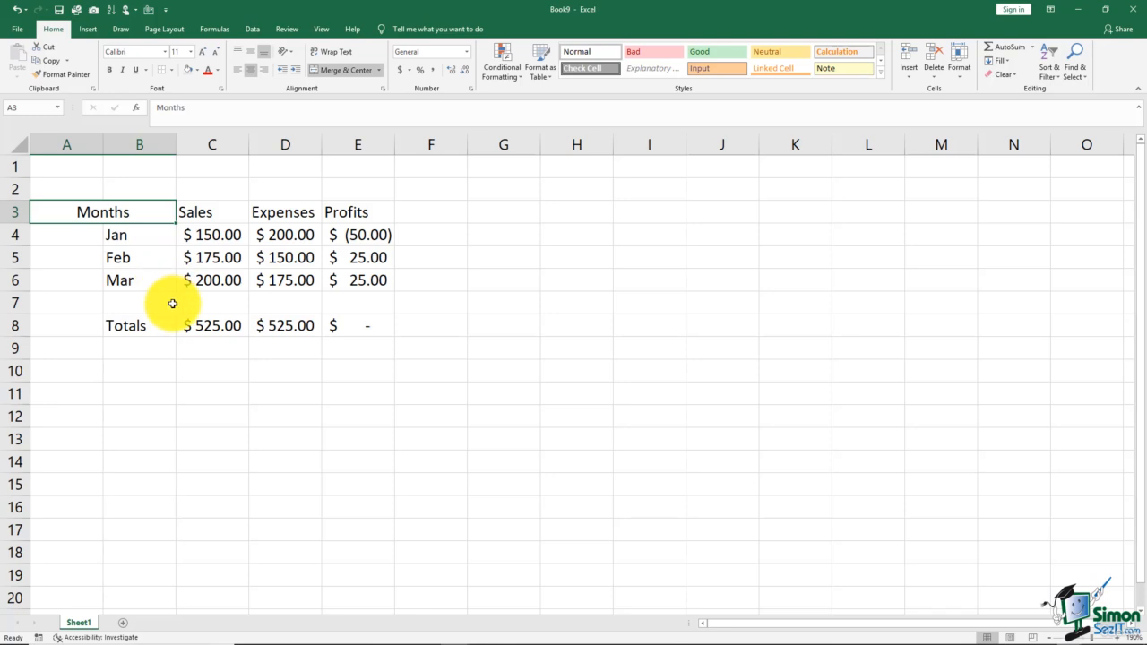
left_click(427, 263)
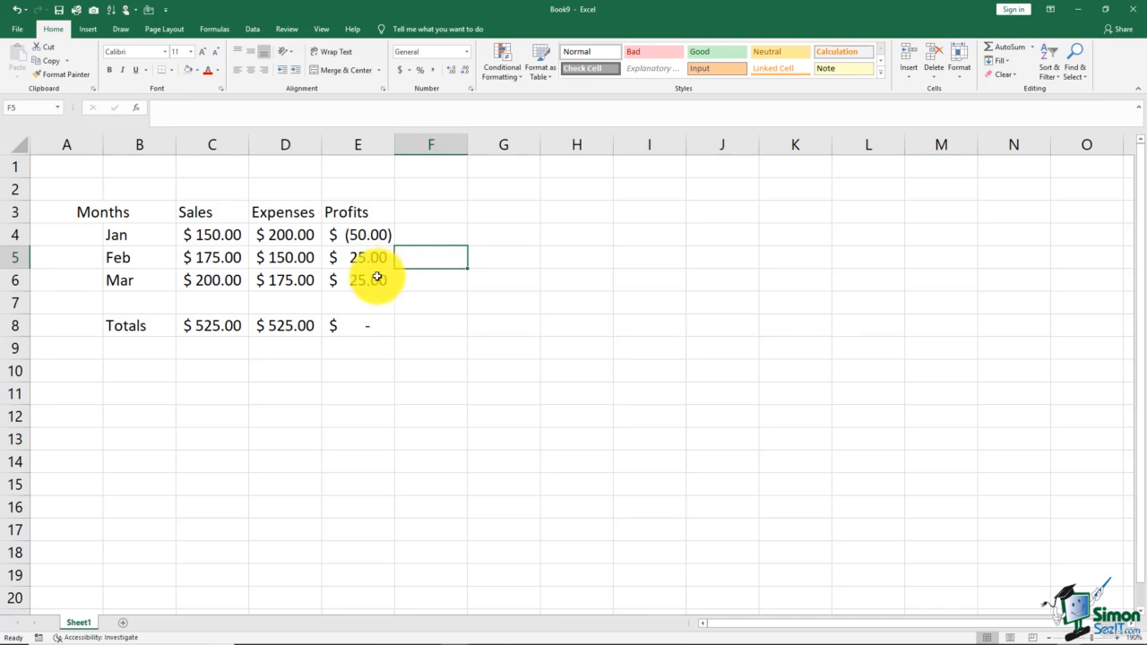
left_click(282, 30)
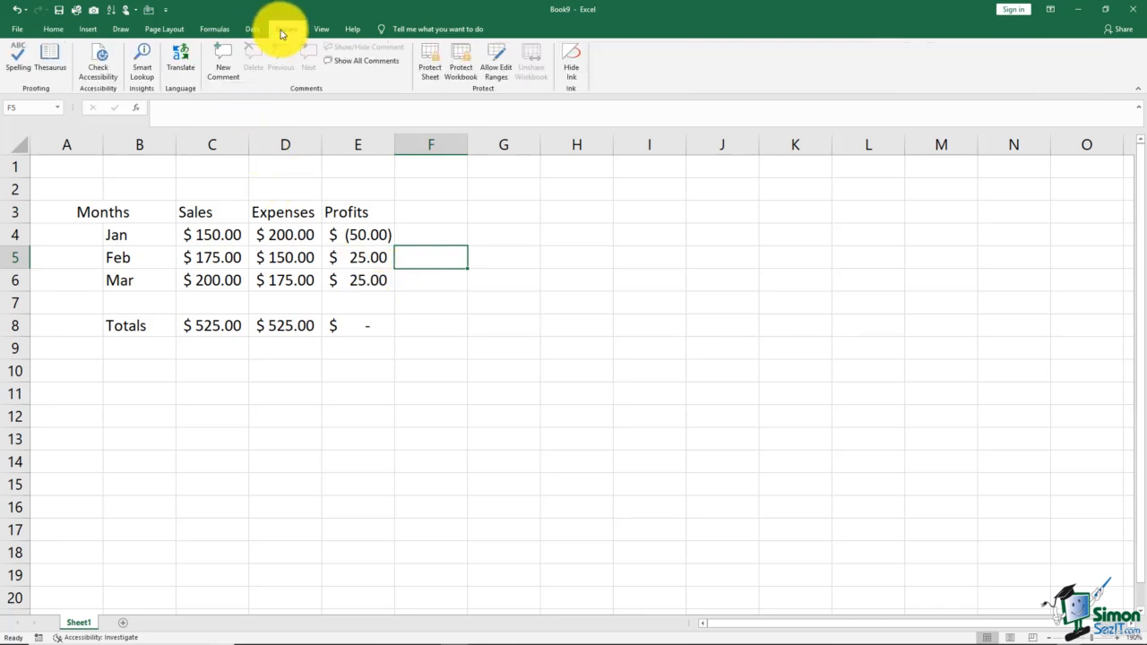
Run the accessibility check and unmerge A3:B3 from its Merged Cells warning.
left_click(100, 67)
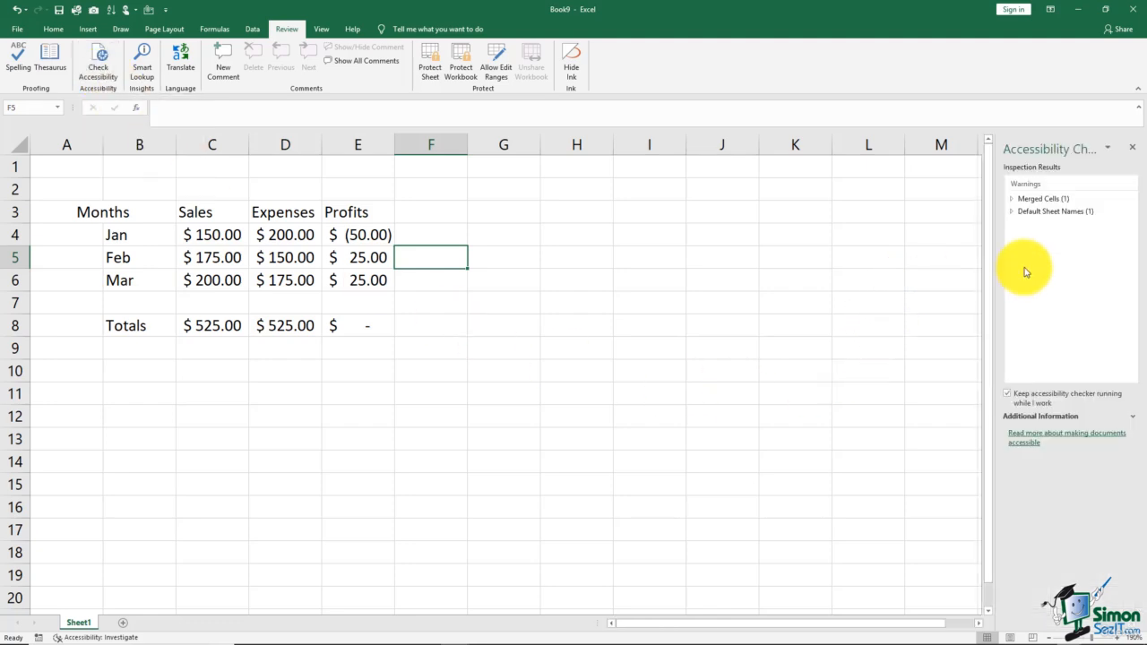
left_click(1013, 200)
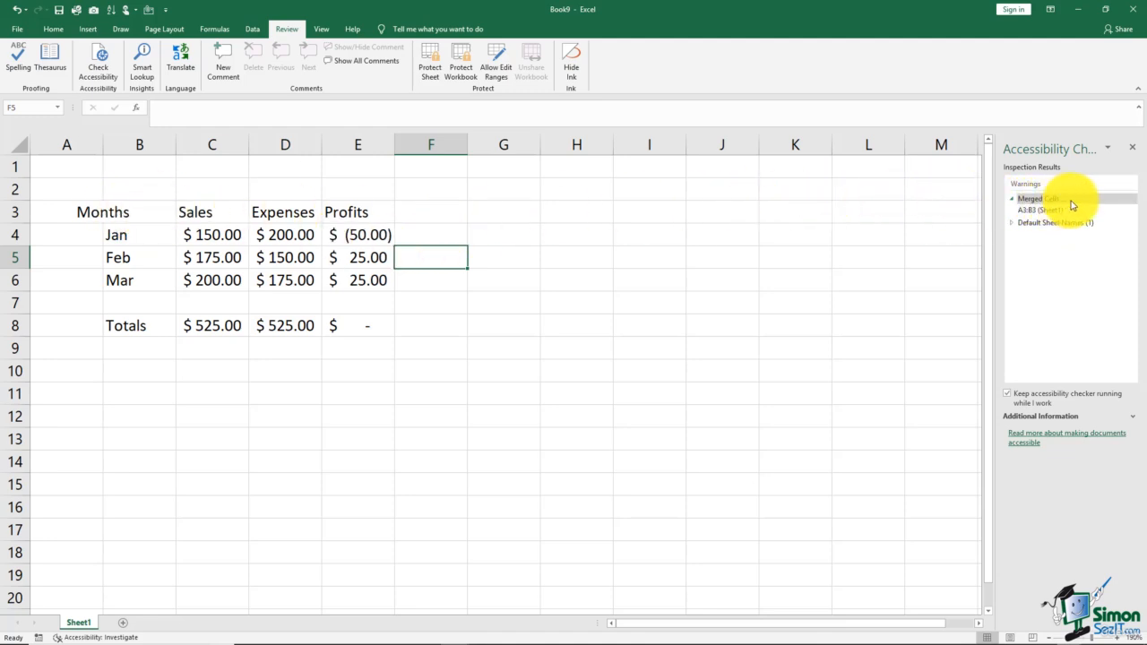
left_click(1131, 209)
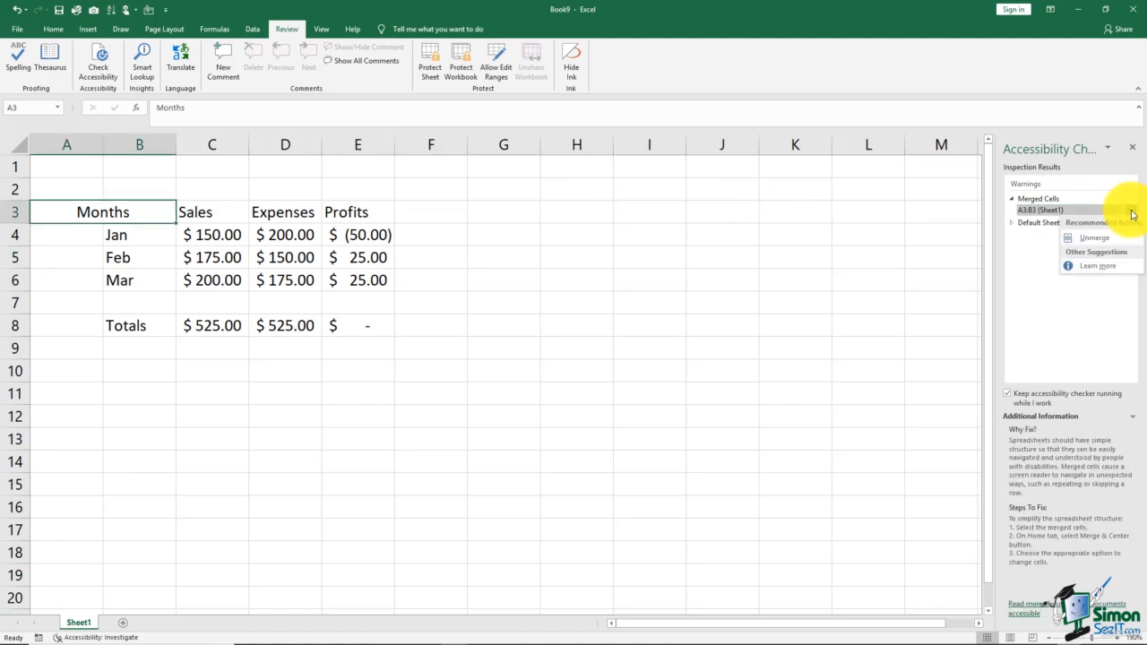
left_click(1095, 240)
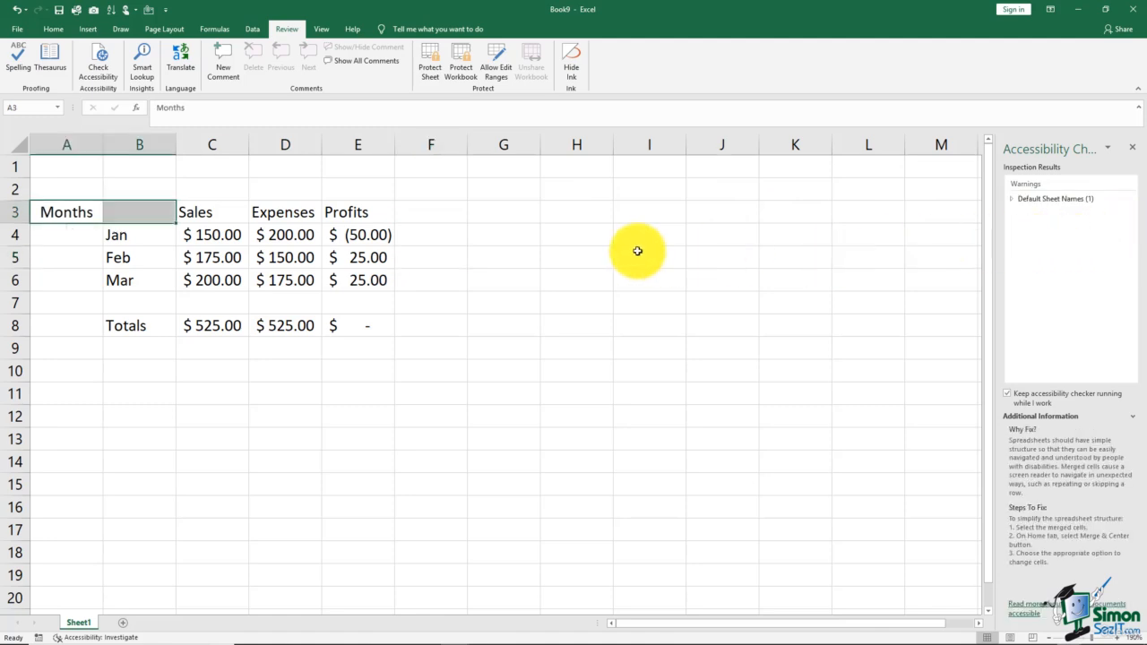
Move the Months label from A3 into B3.
left_click(515, 236)
left_click(90, 212)
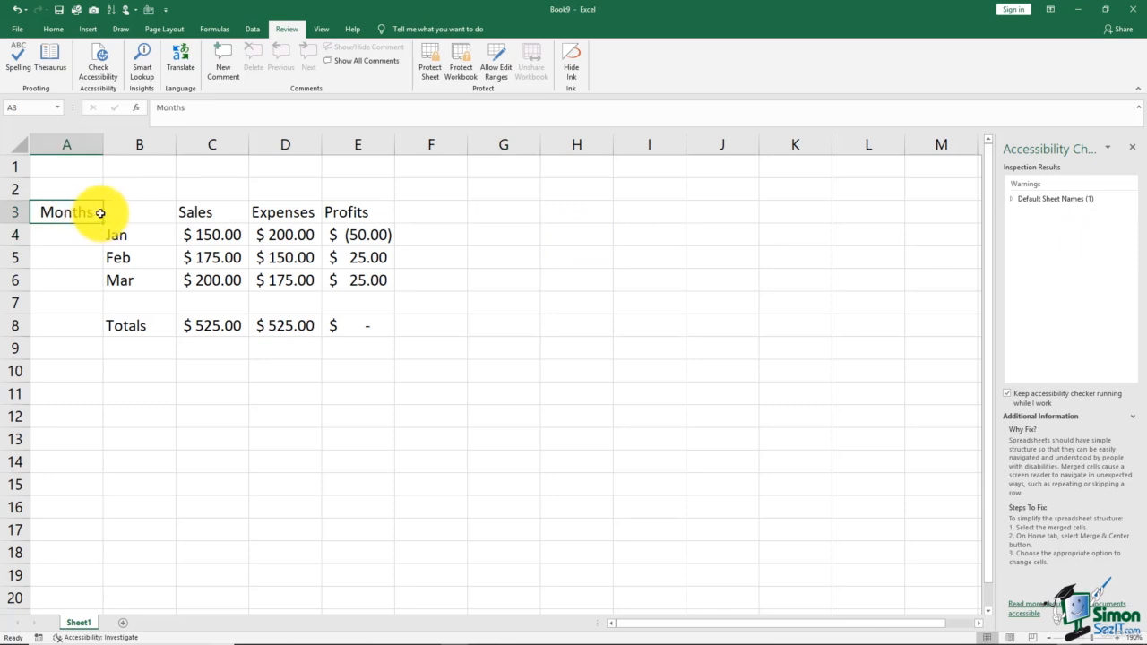
left_click_drag(104, 212, 134, 215)
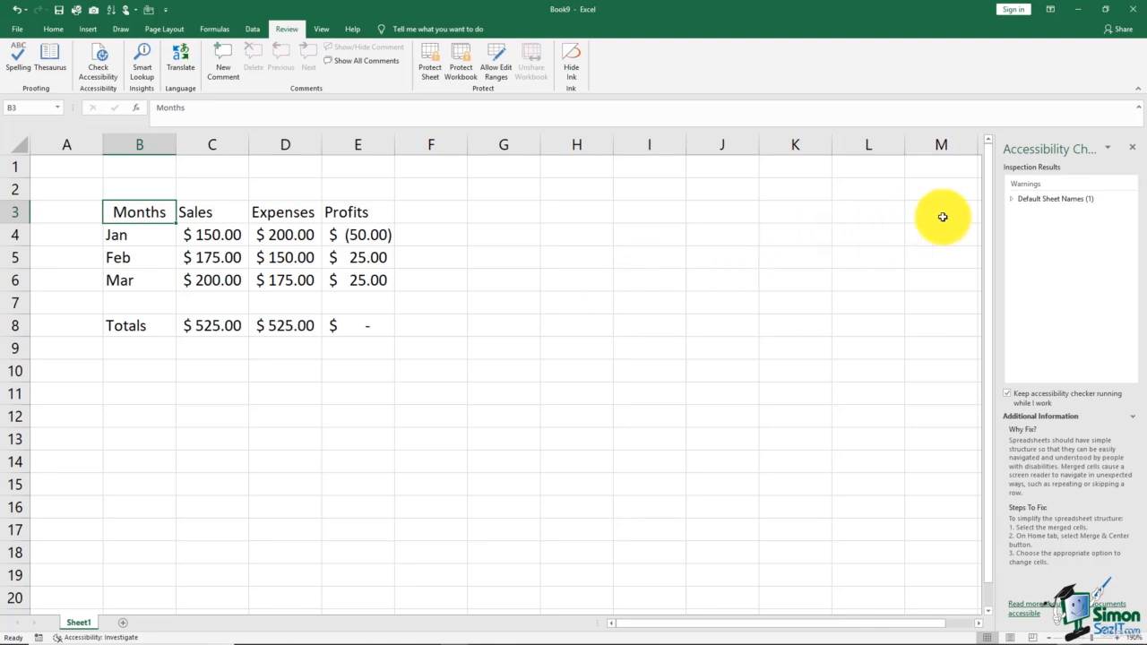
Resolve the default sheet name warning by renaming Sheet1 to 'My Sales Report'.
left_click(1012, 200)
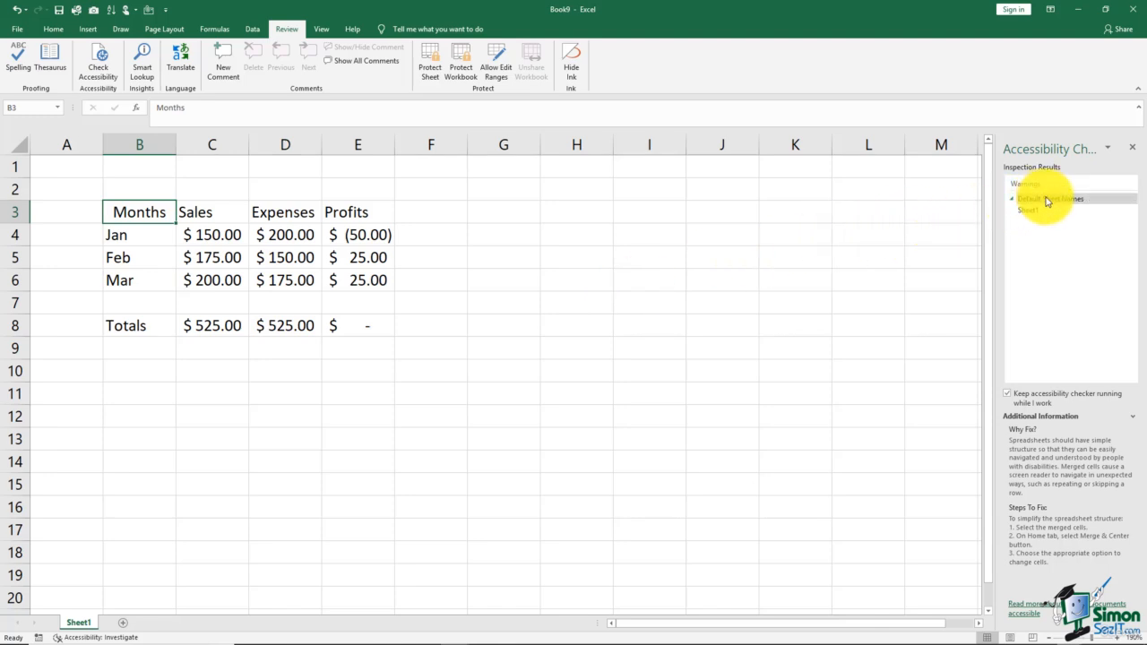
left_click(1037, 213)
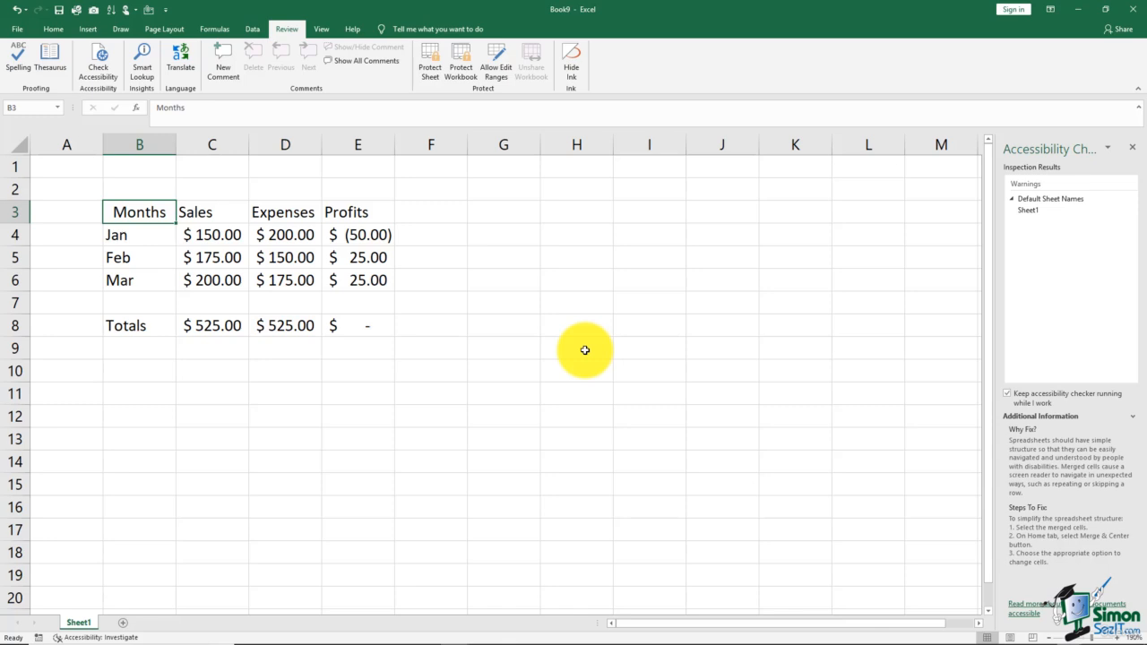
double_click(84, 622)
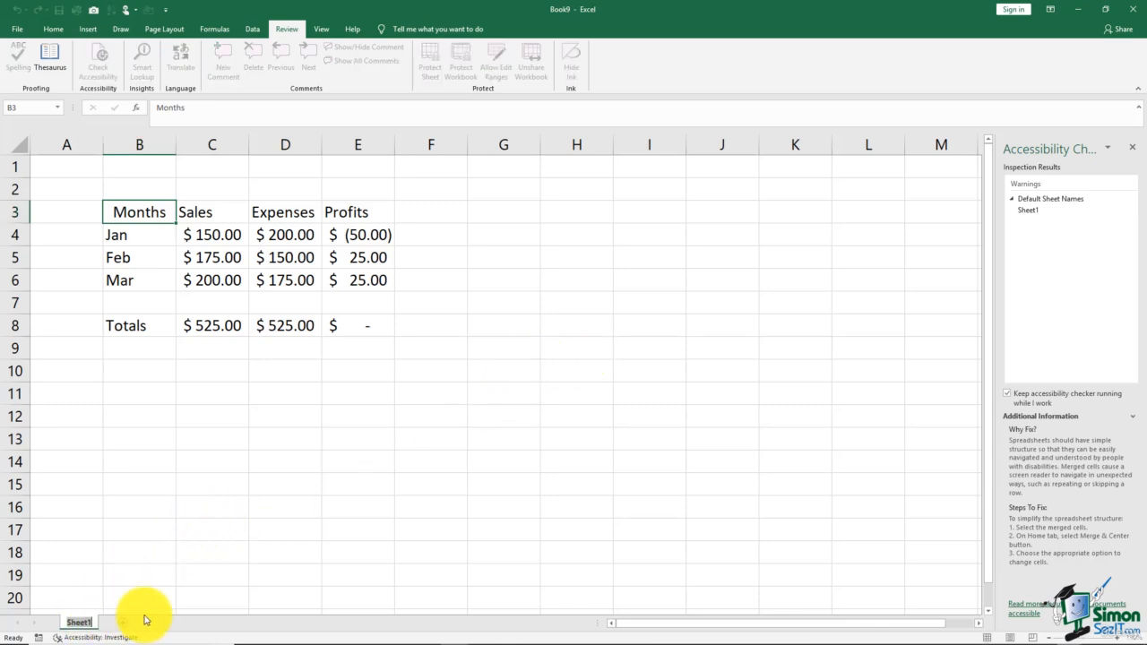
type("My Sales Report")
left_click(251, 544)
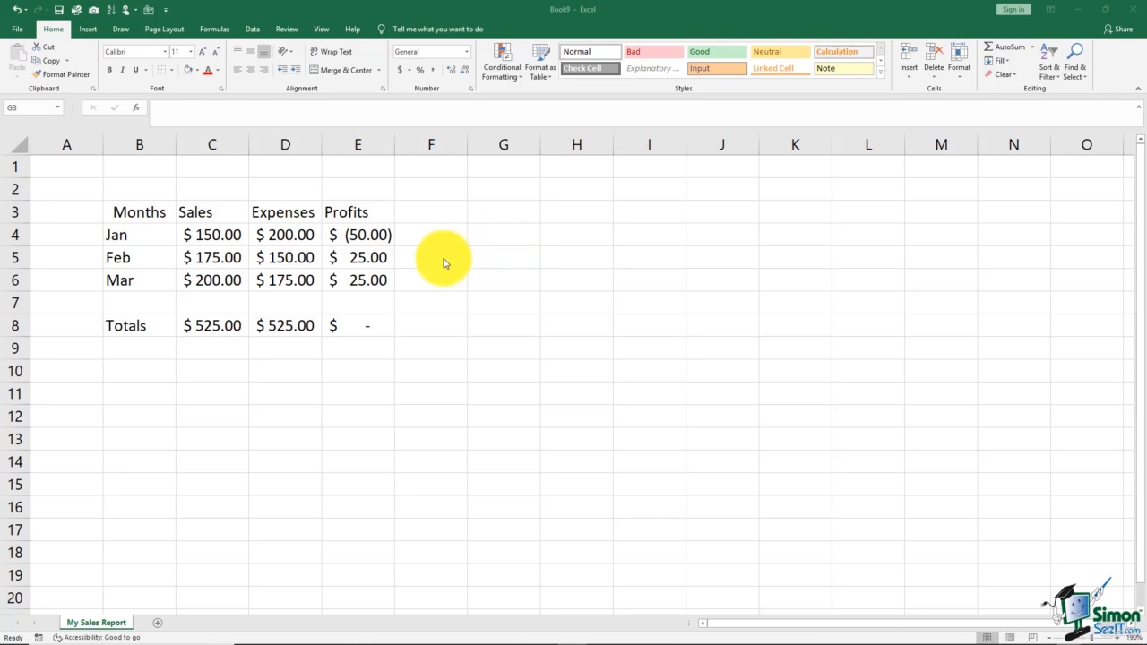
Select the Months cell B3 and return to the Review ribbon for translation.
left_click(144, 211)
left_click(144, 212)
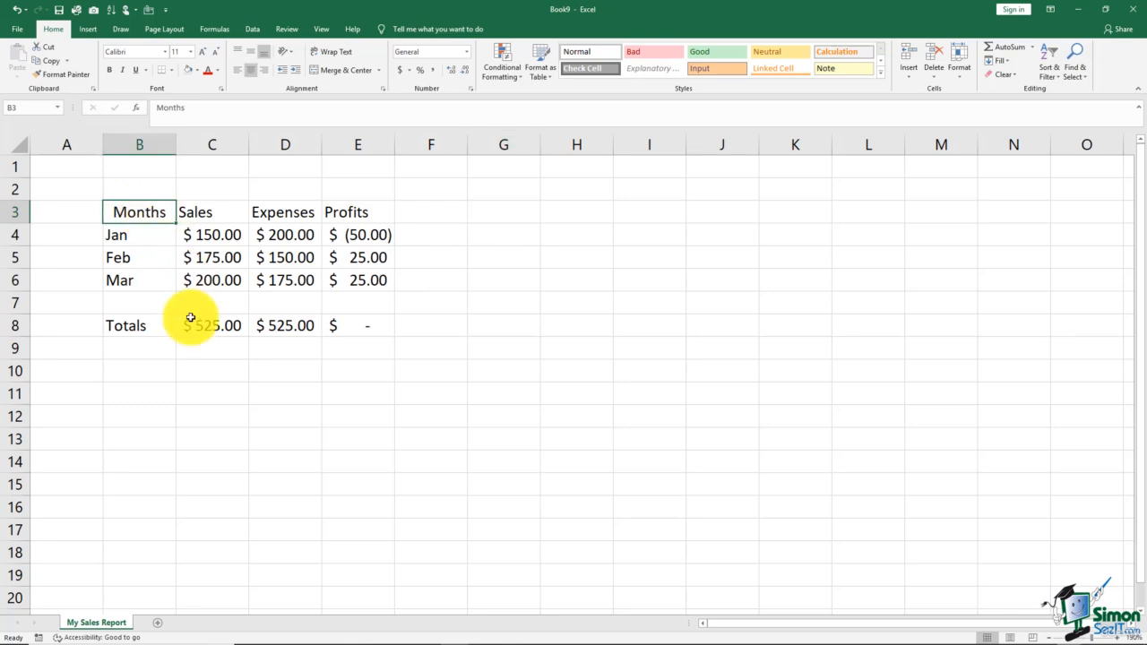
left_click(285, 28)
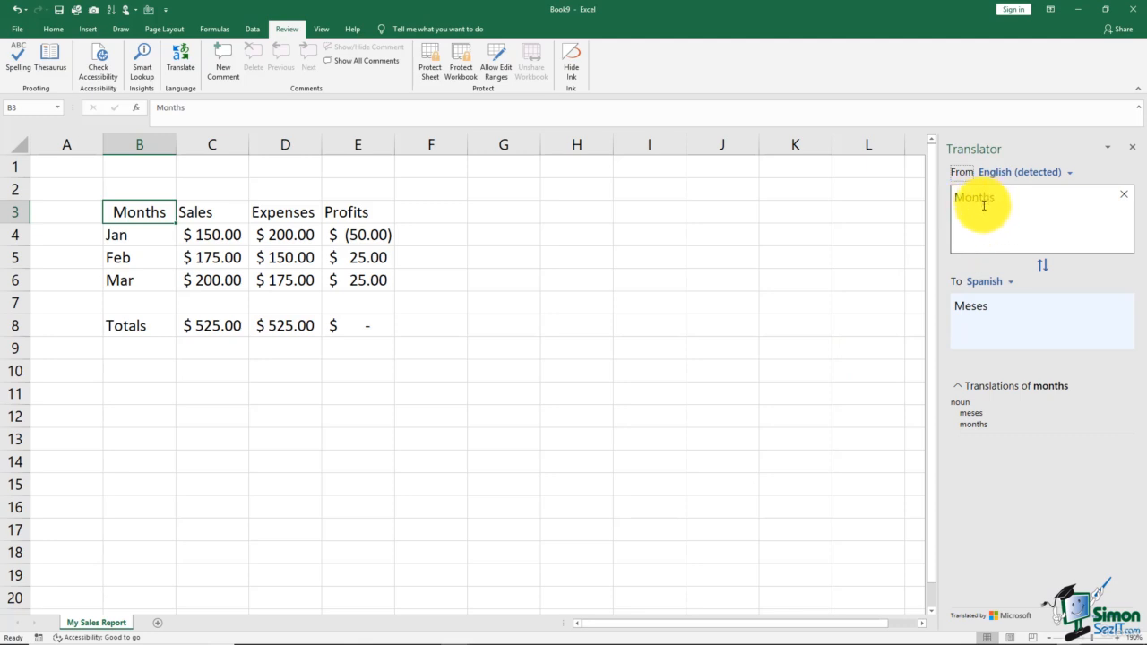
left_click(1009, 284)
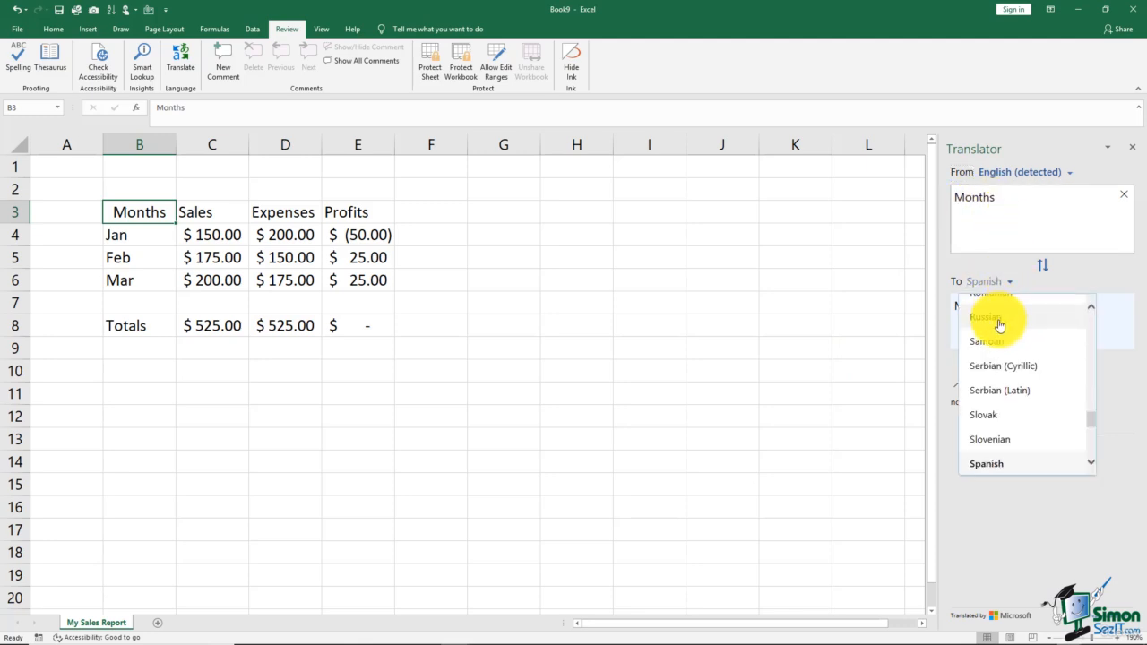
left_click(999, 321)
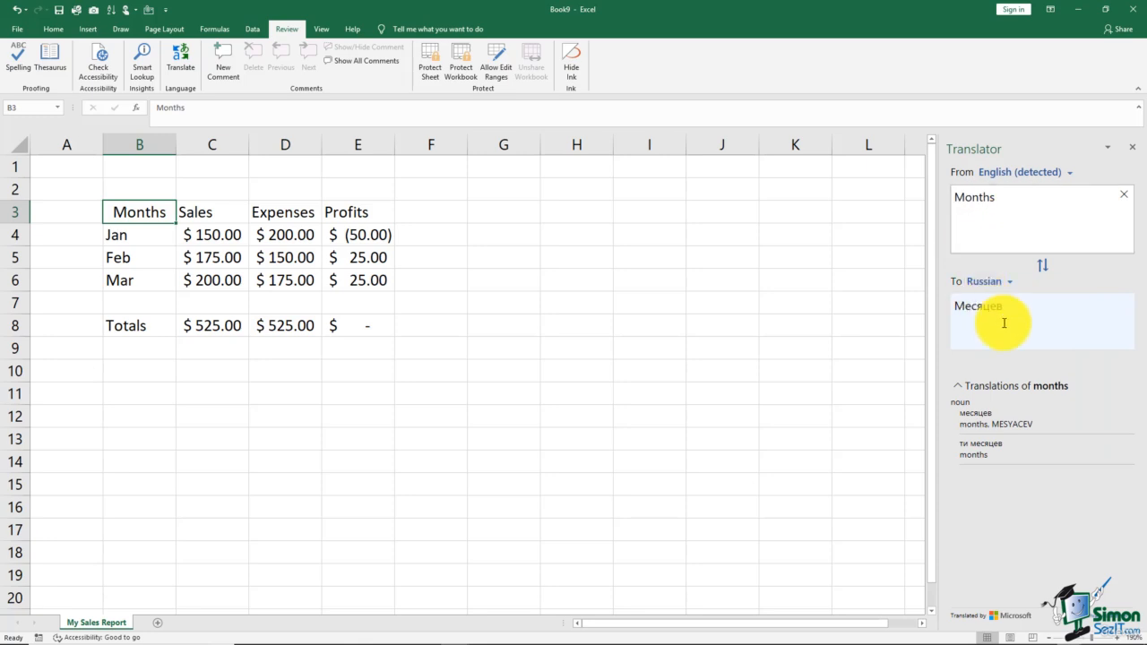
left_click(1009, 283)
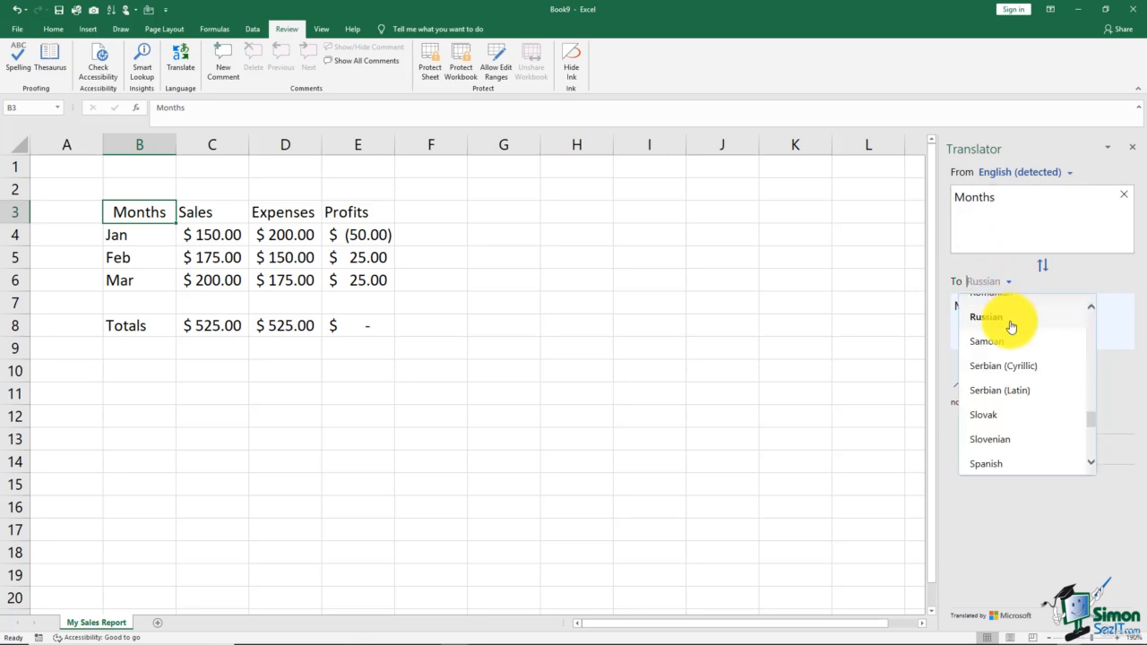
left_click(1005, 466)
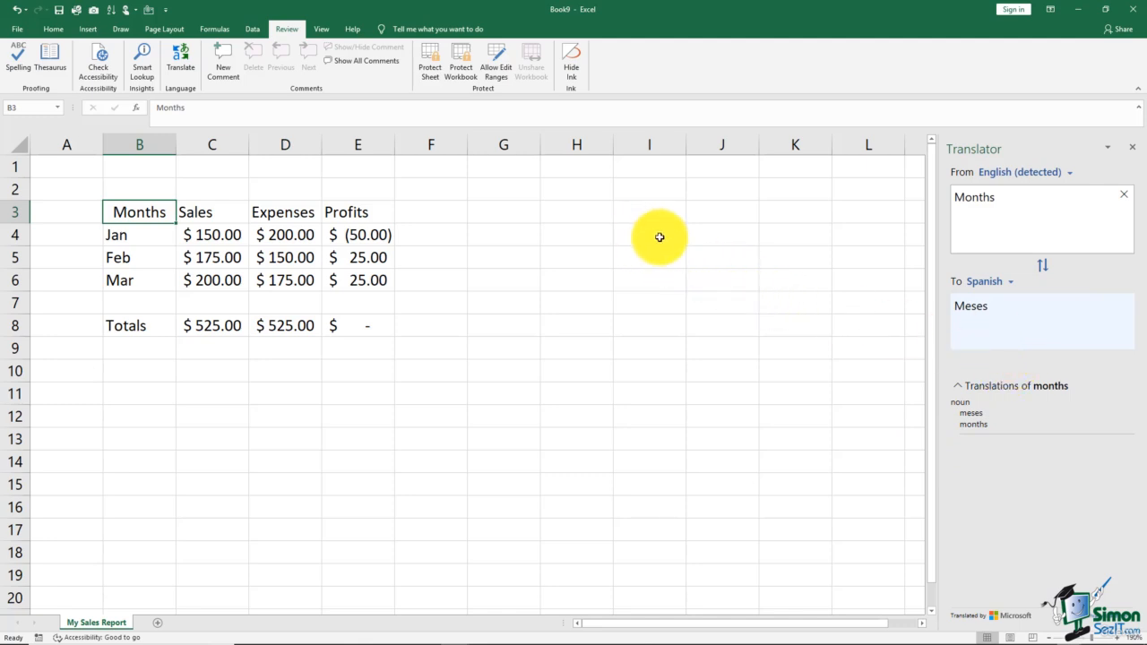
left_click(1041, 270)
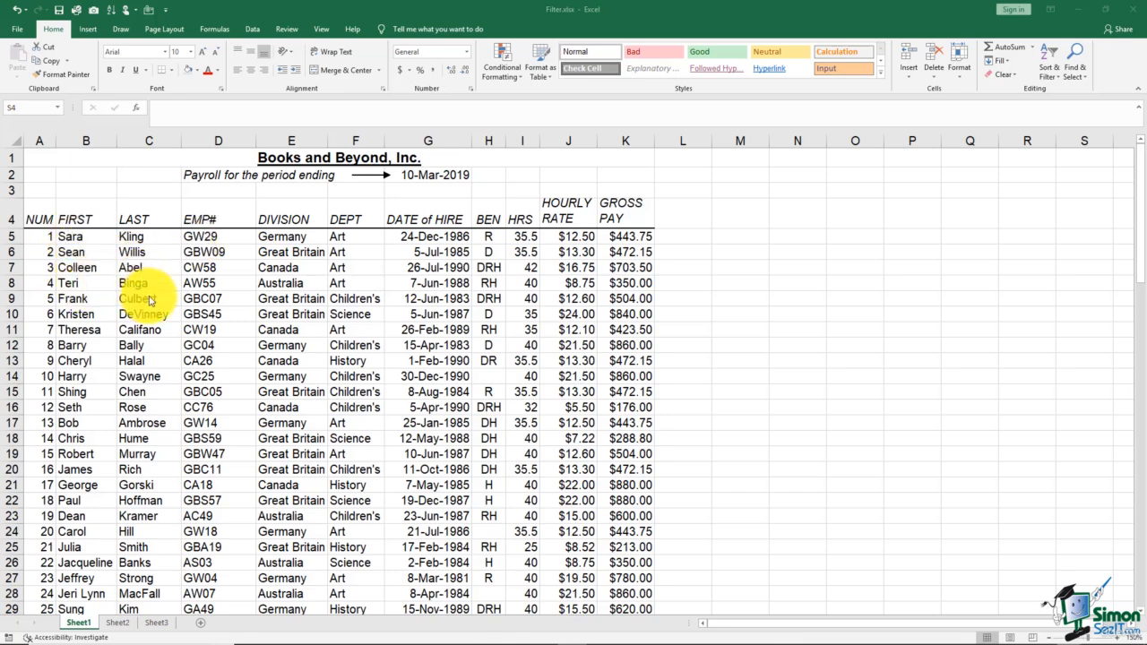
Insert a blank column D before EMP# and widen it.
left_click(211, 143)
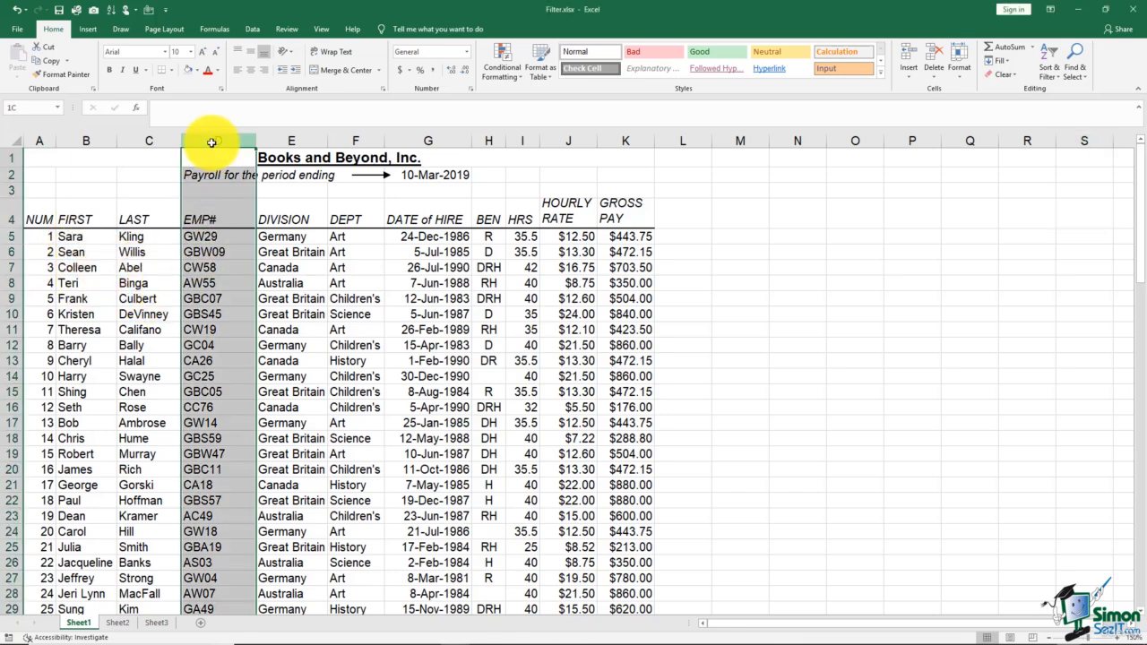
right_click(211, 143)
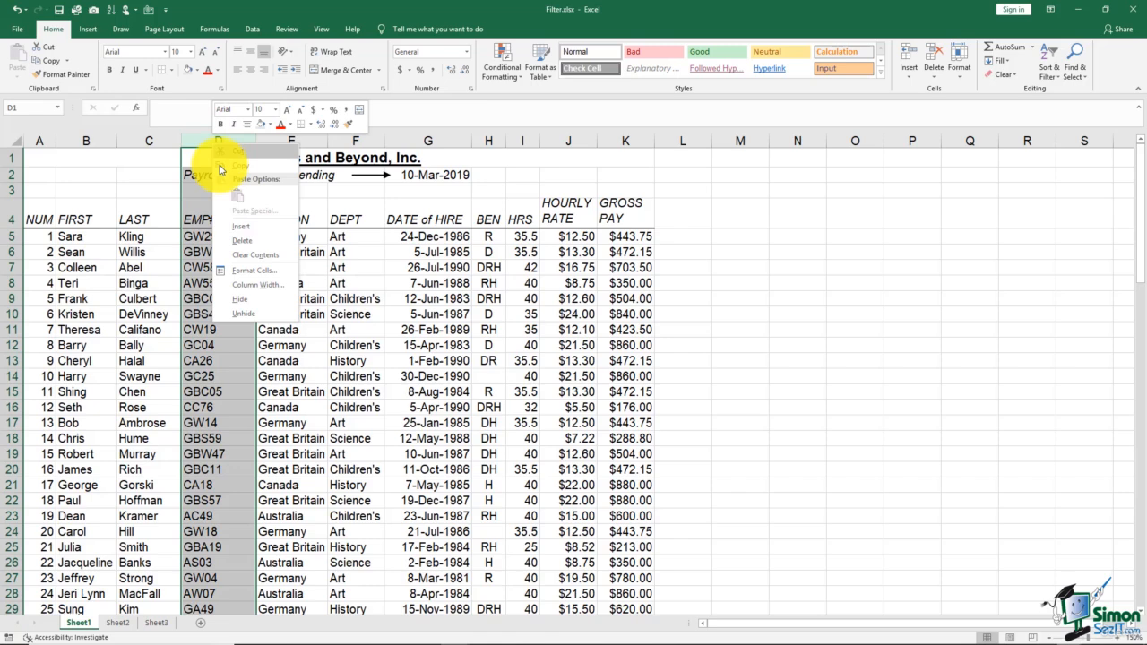
left_click(241, 230)
left_click_drag(247, 142, 312, 153)
left_click(217, 235)
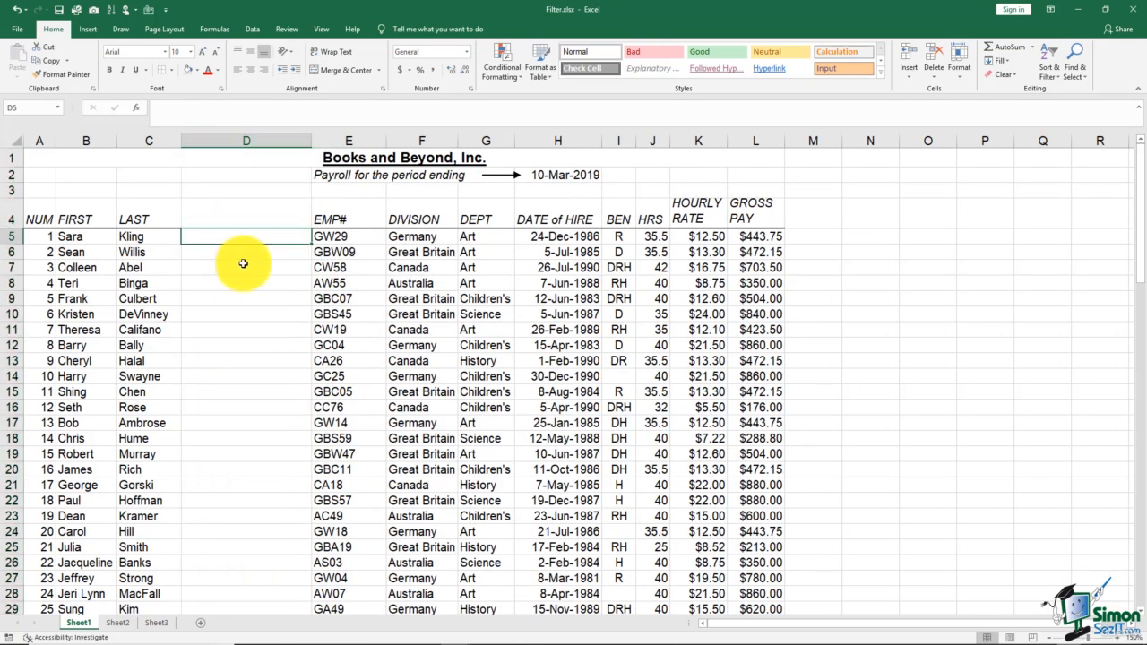
Enter =CONCAT(B5,C5) in D5 to join the first and last names.
type("=")
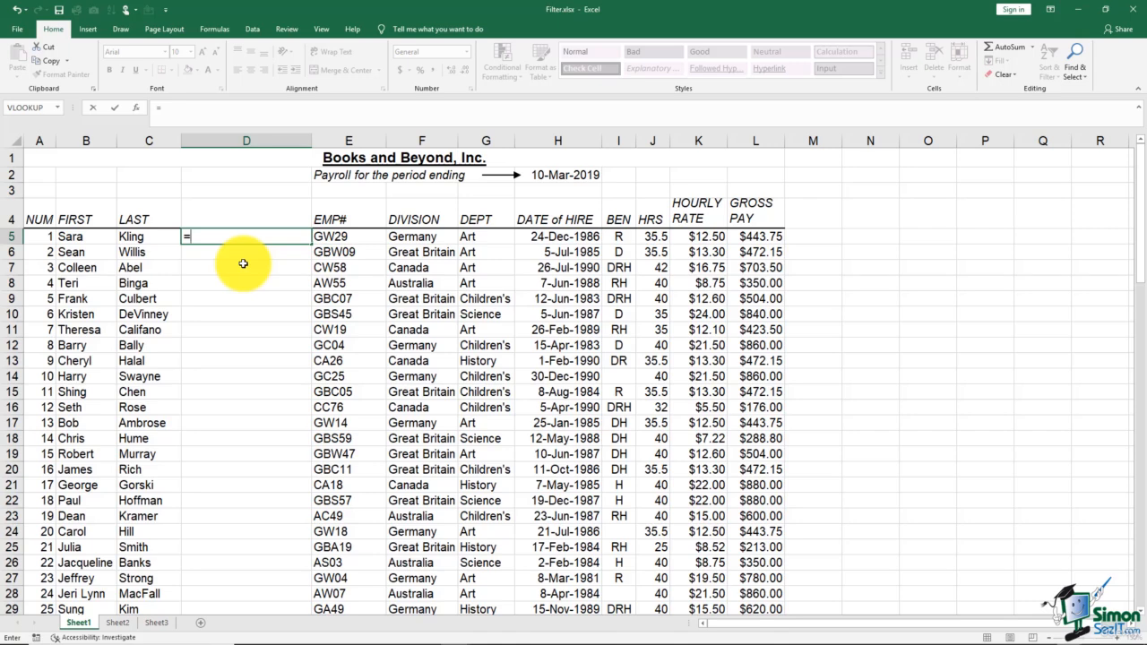
type("con")
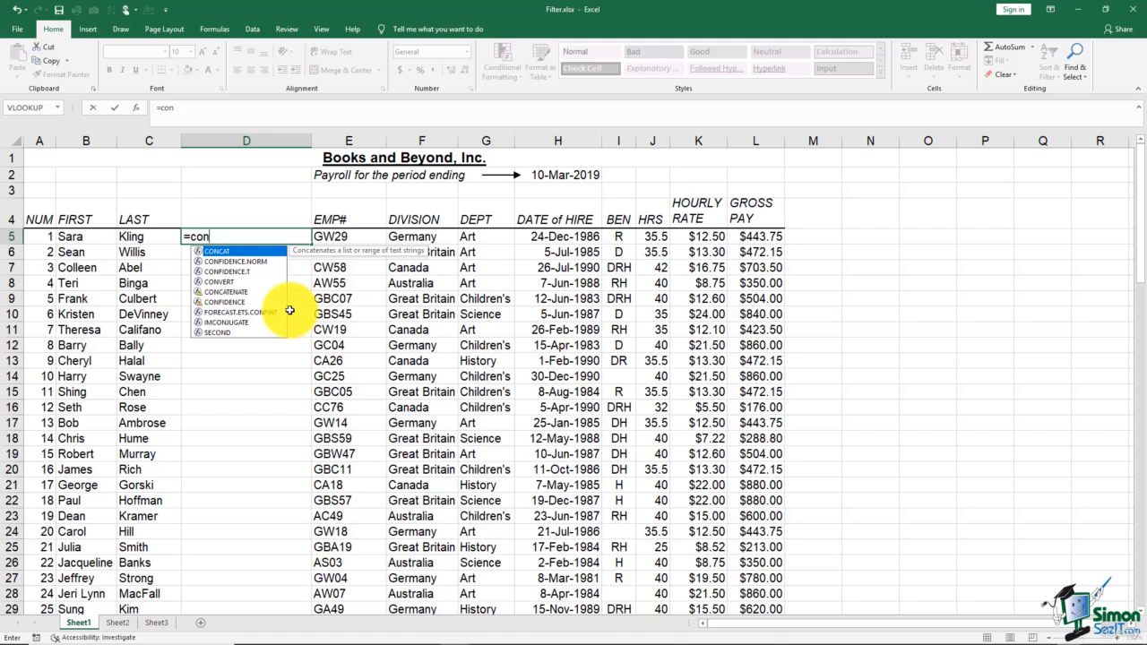
double_click(260, 254)
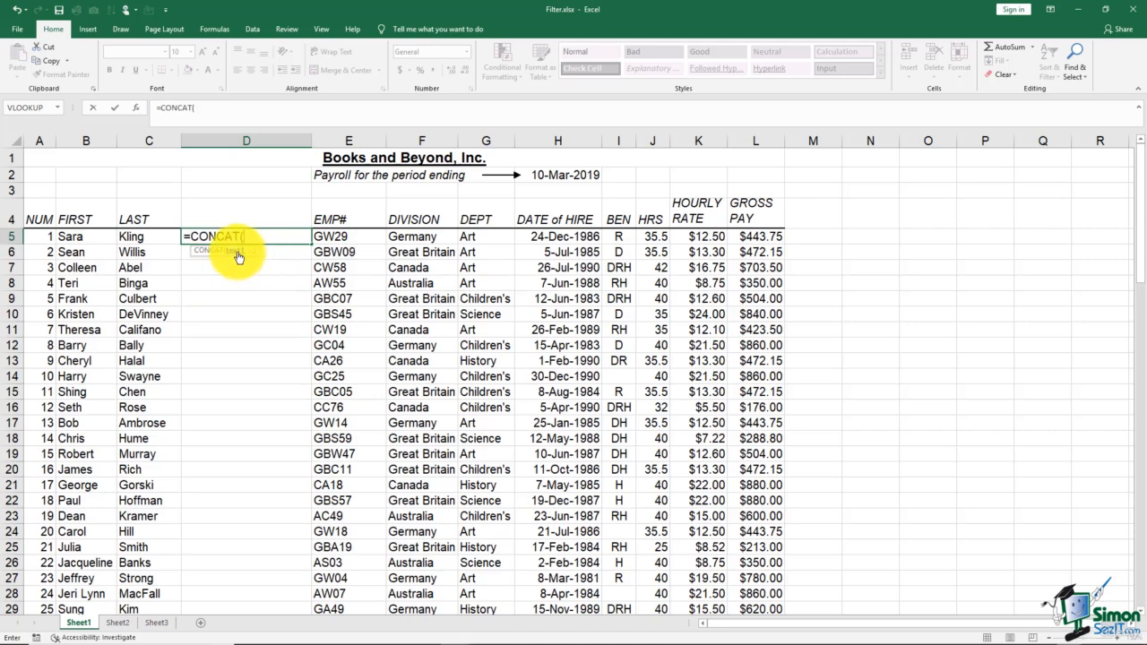
left_click(90, 237)
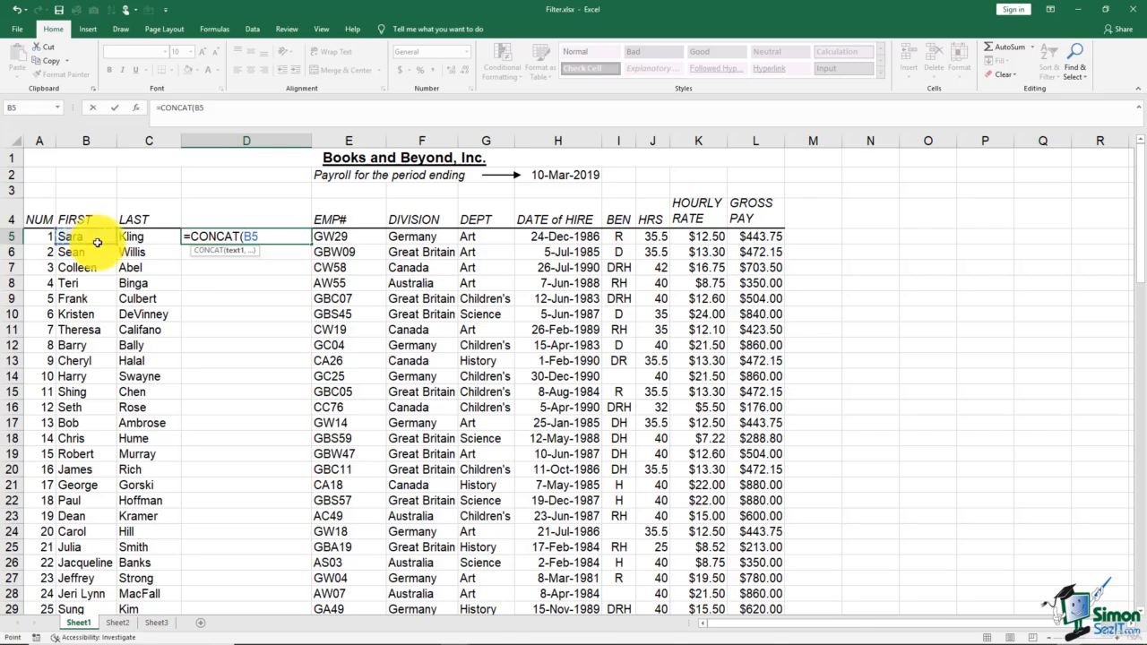
type(",")
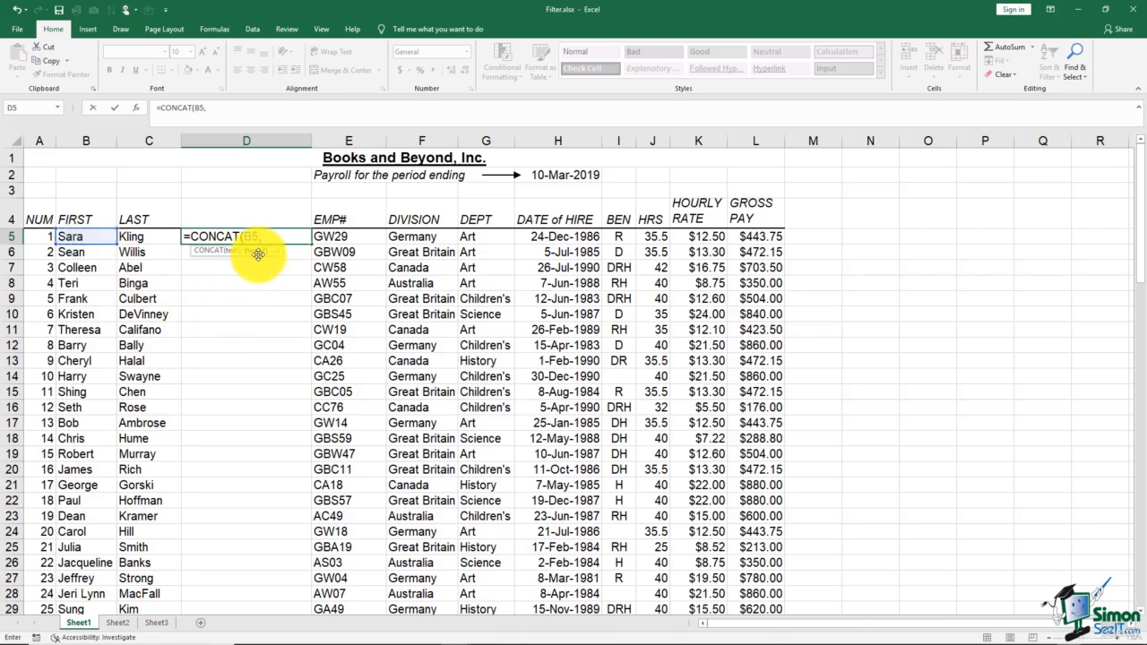
left_click(134, 237)
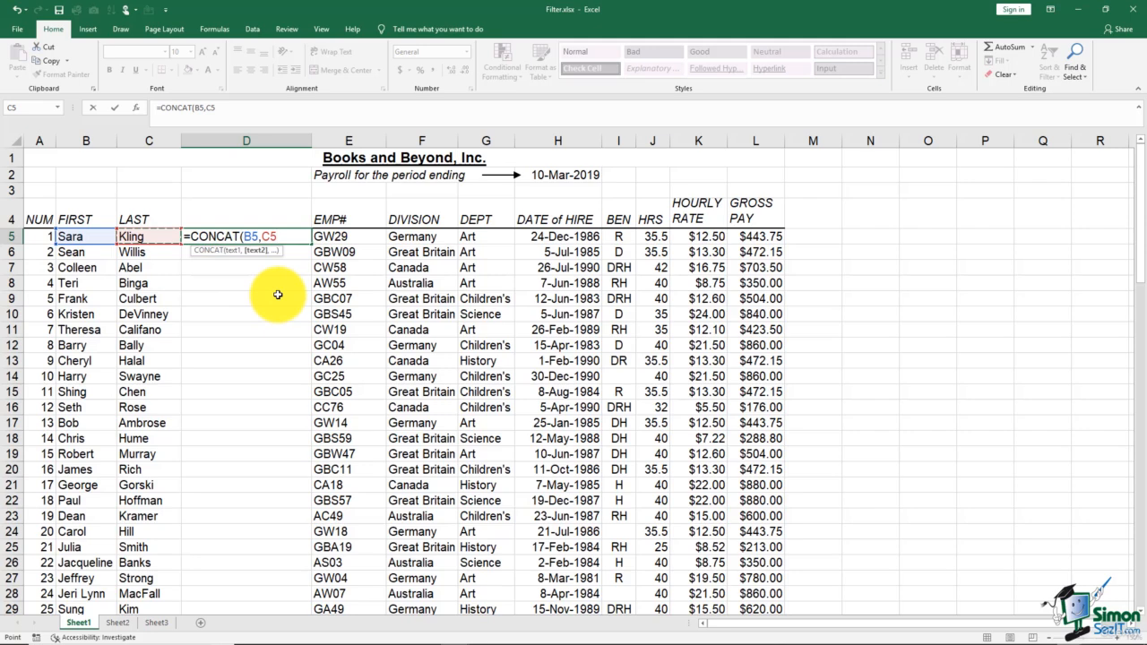
key("Return")
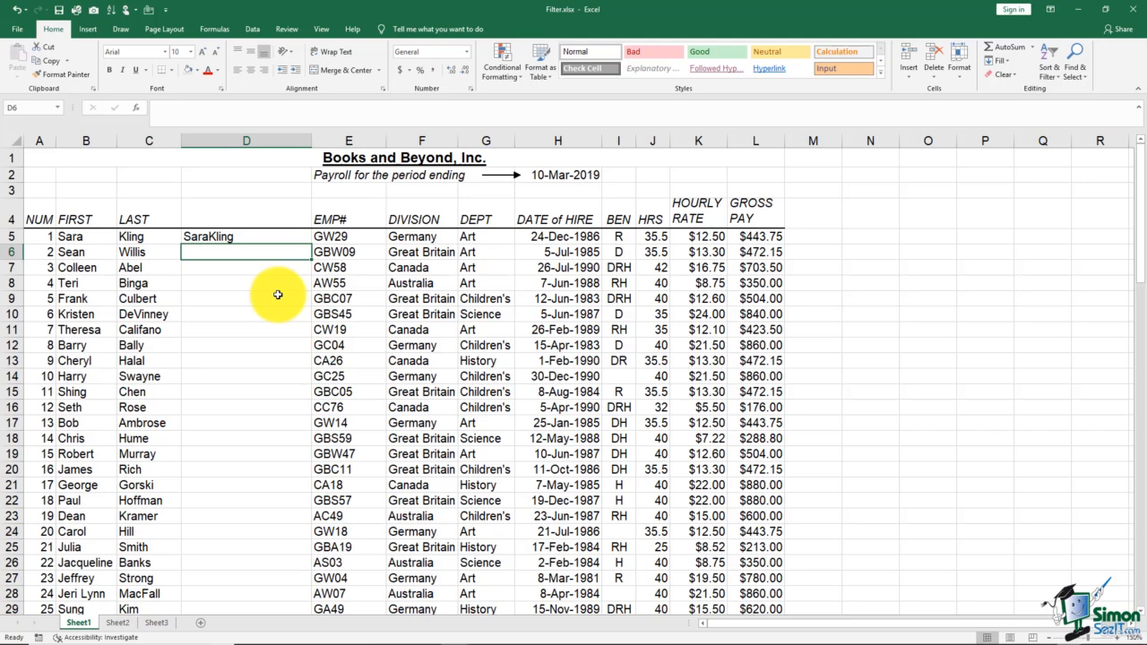
Change D5's formula to =CONCAT(B5," ",C5) so a space separates the names.
left_click(250, 239)
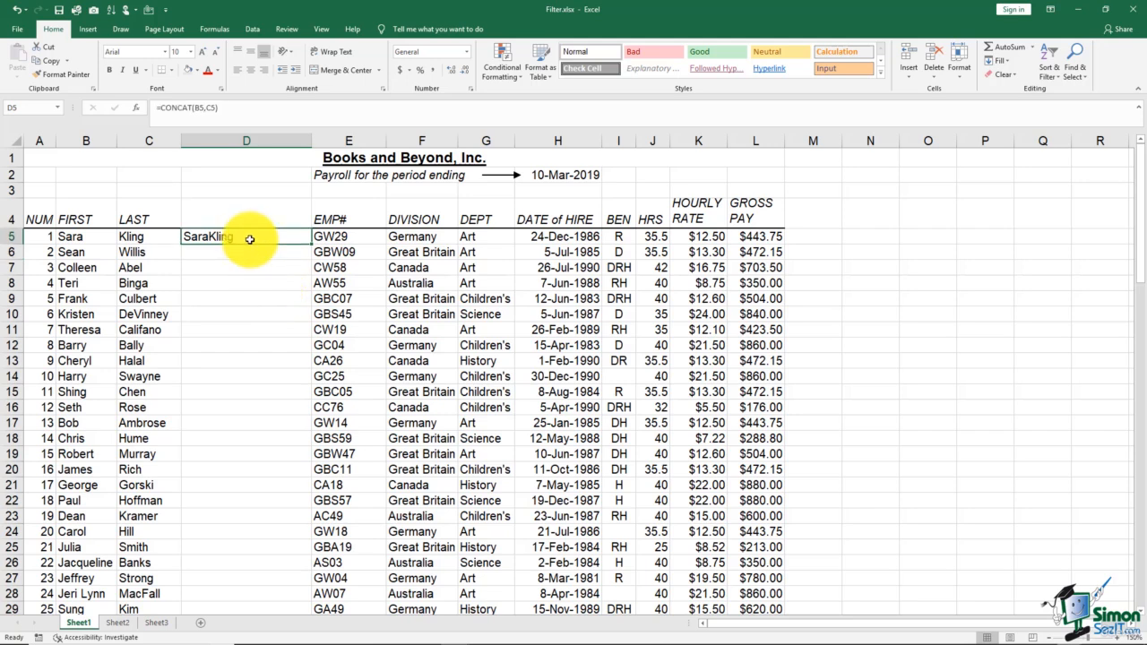
double_click(250, 240)
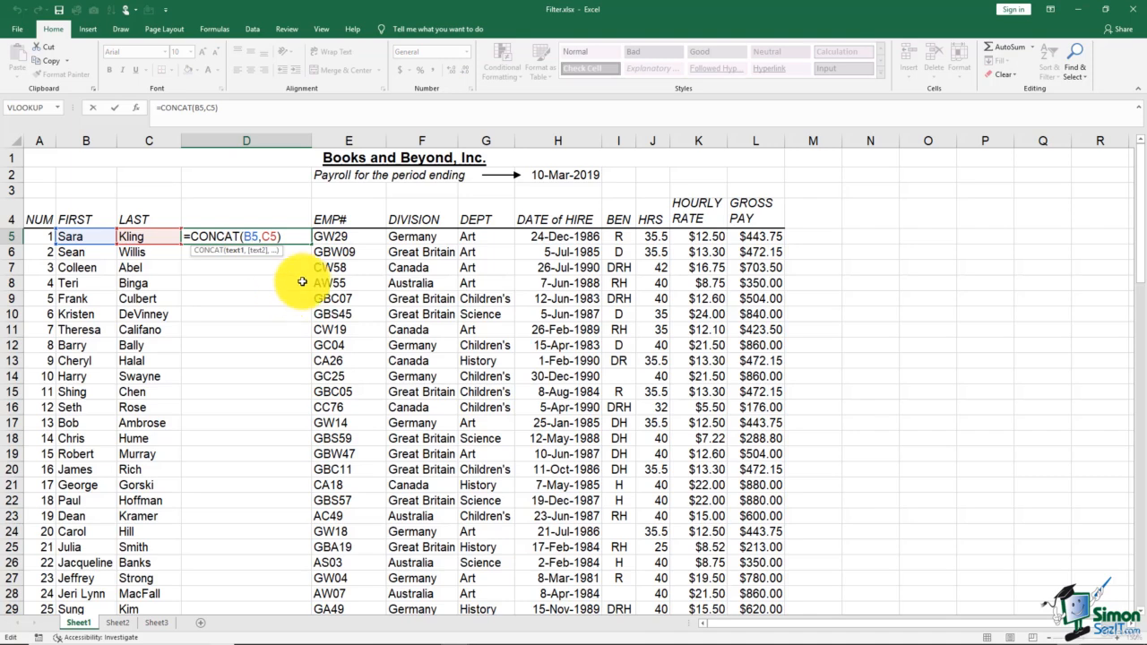
left_click(262, 237)
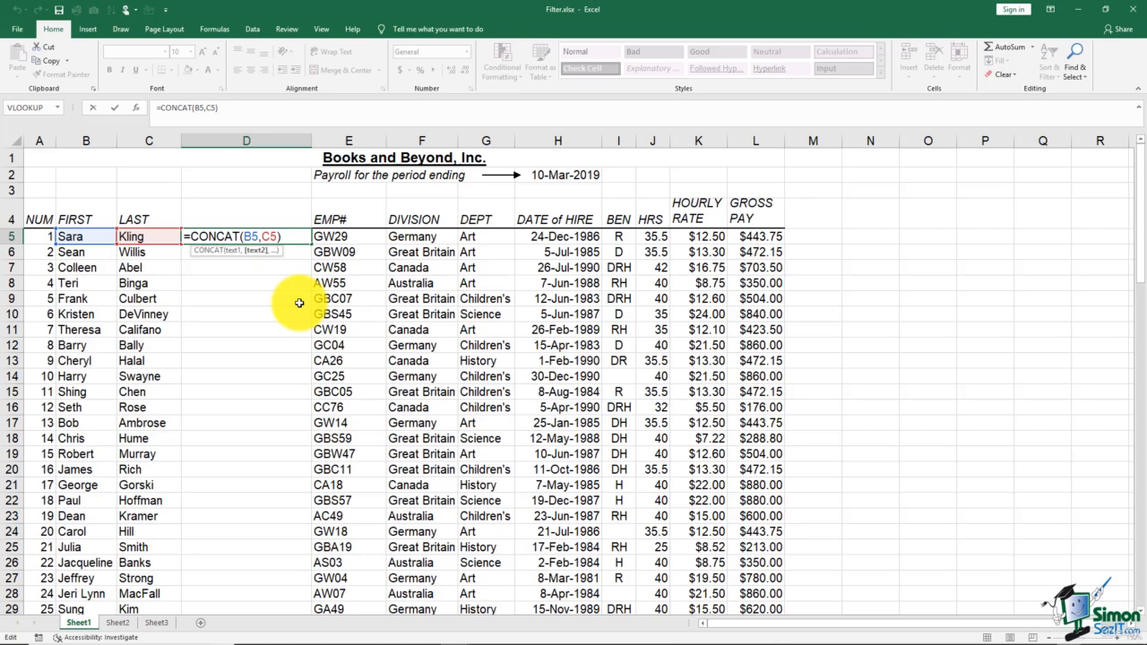
type("\"")
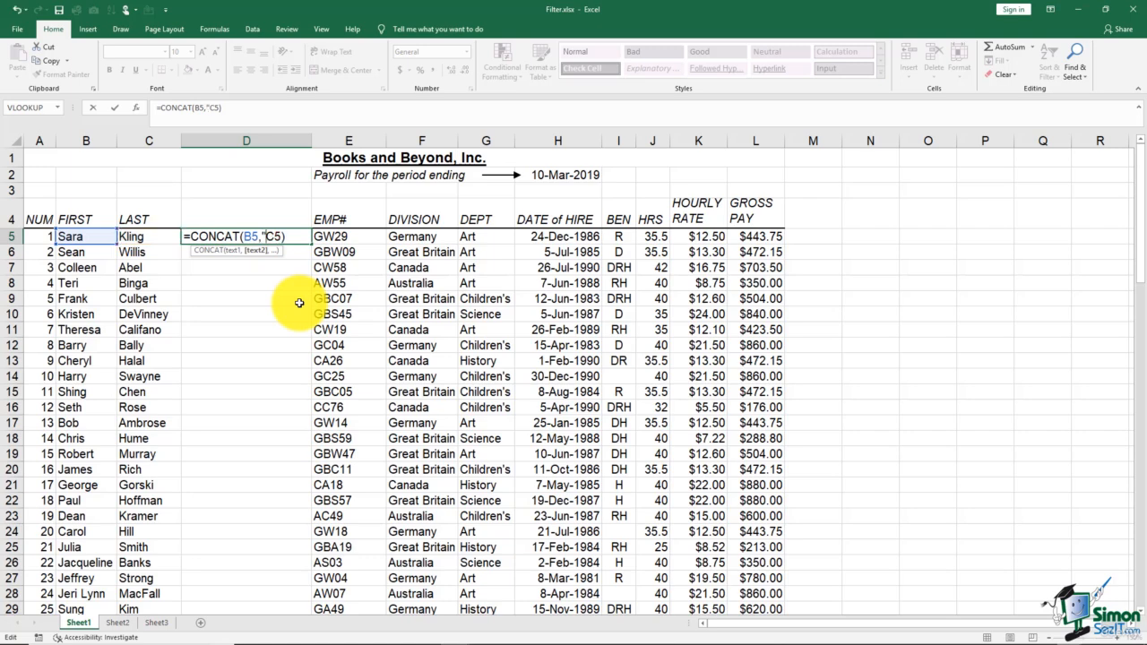
type(",")
key("BackSpace")
type("\",")
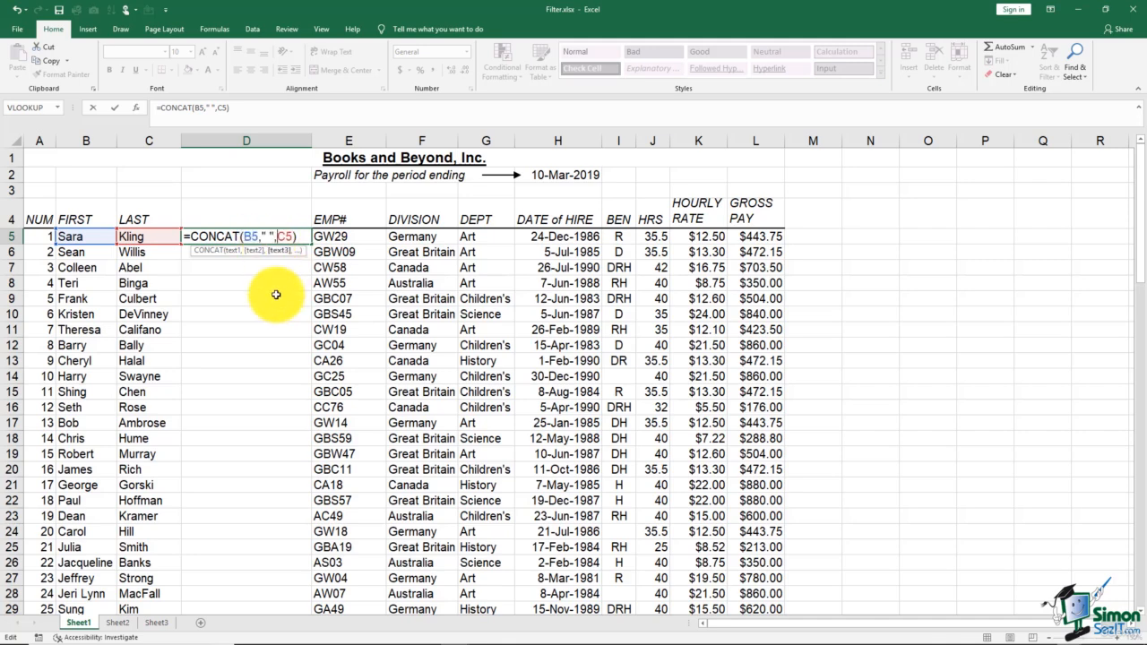
key("Return")
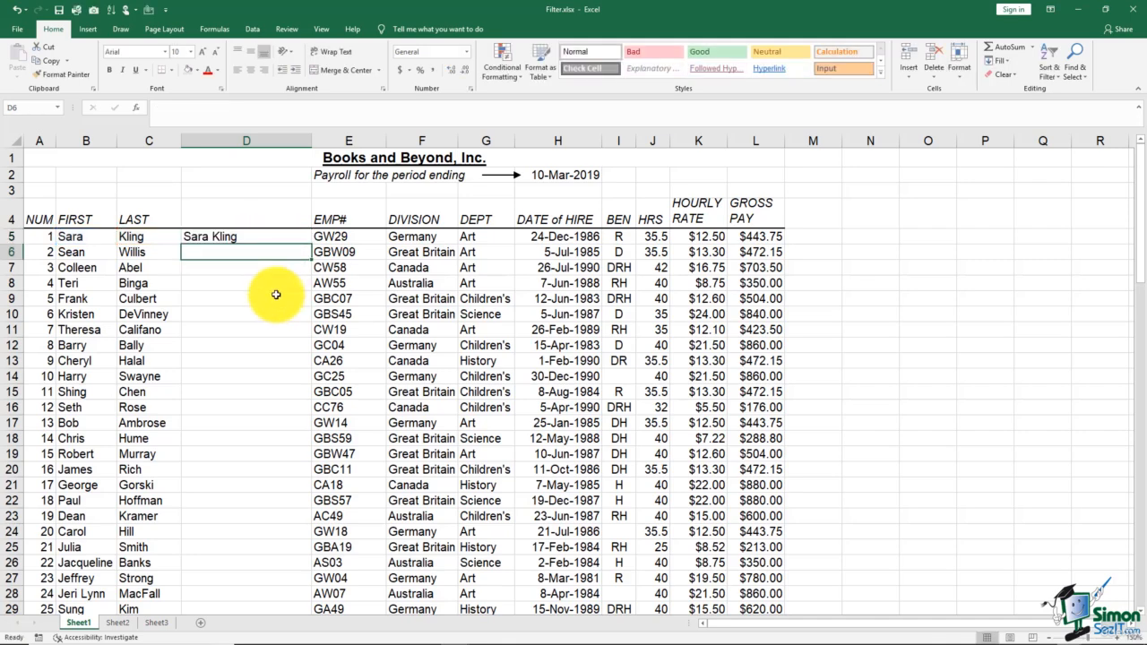
left_click(225, 242)
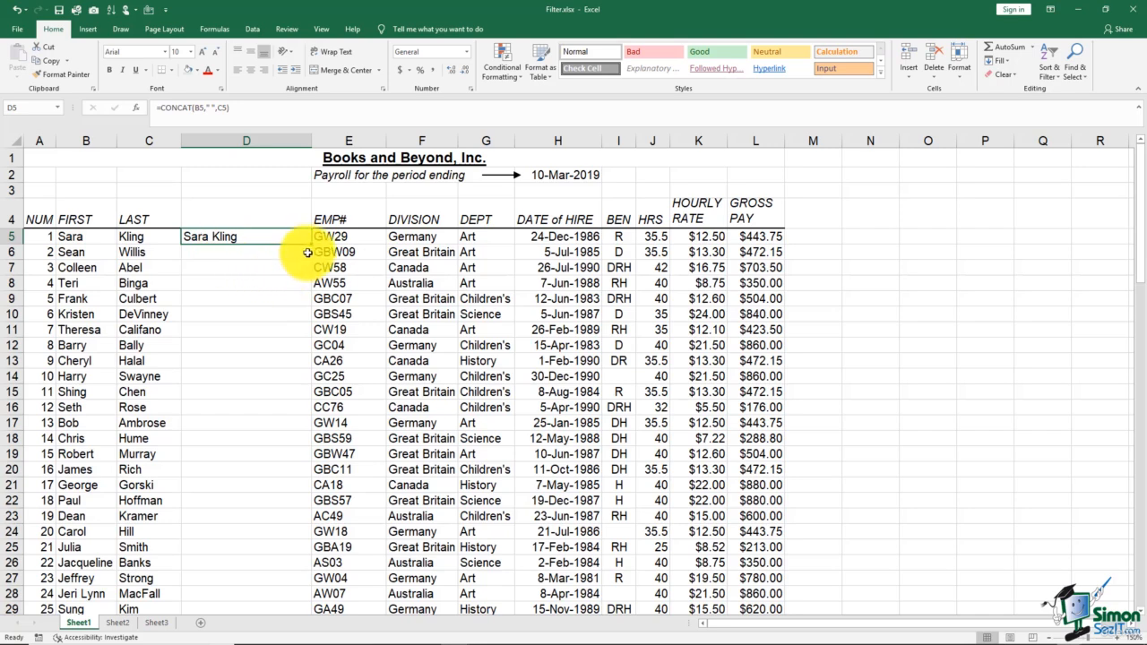
Fill D5's full-name formula down to D14, clear D5:D14, and select B5:B15.
left_click_drag(311, 245, 315, 377)
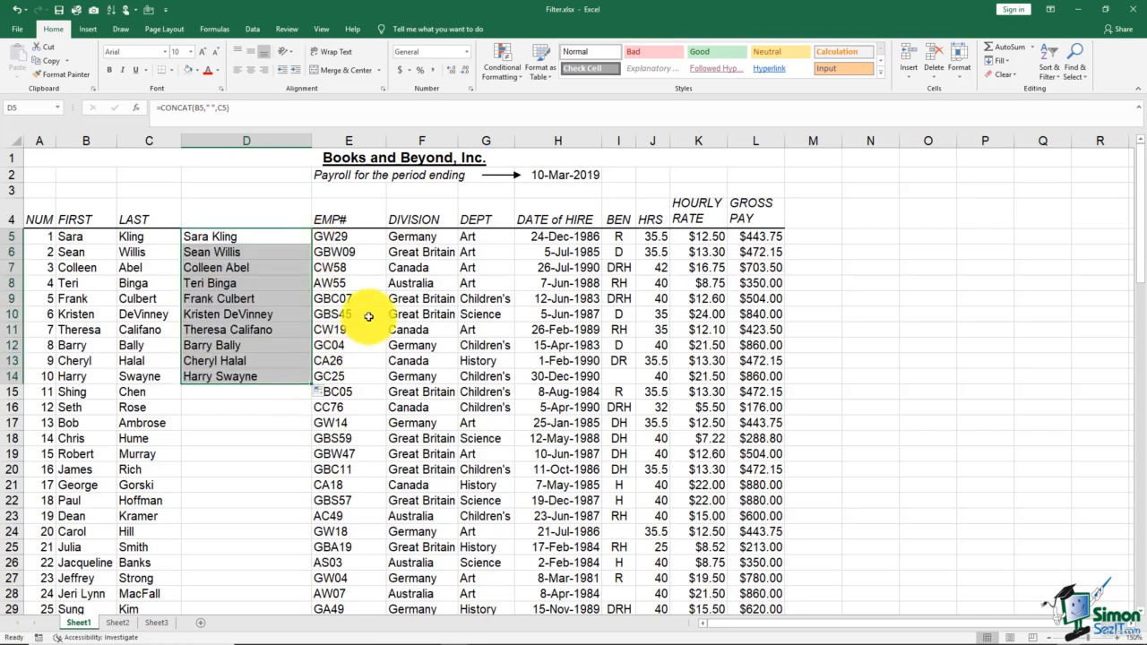
key("Delete")
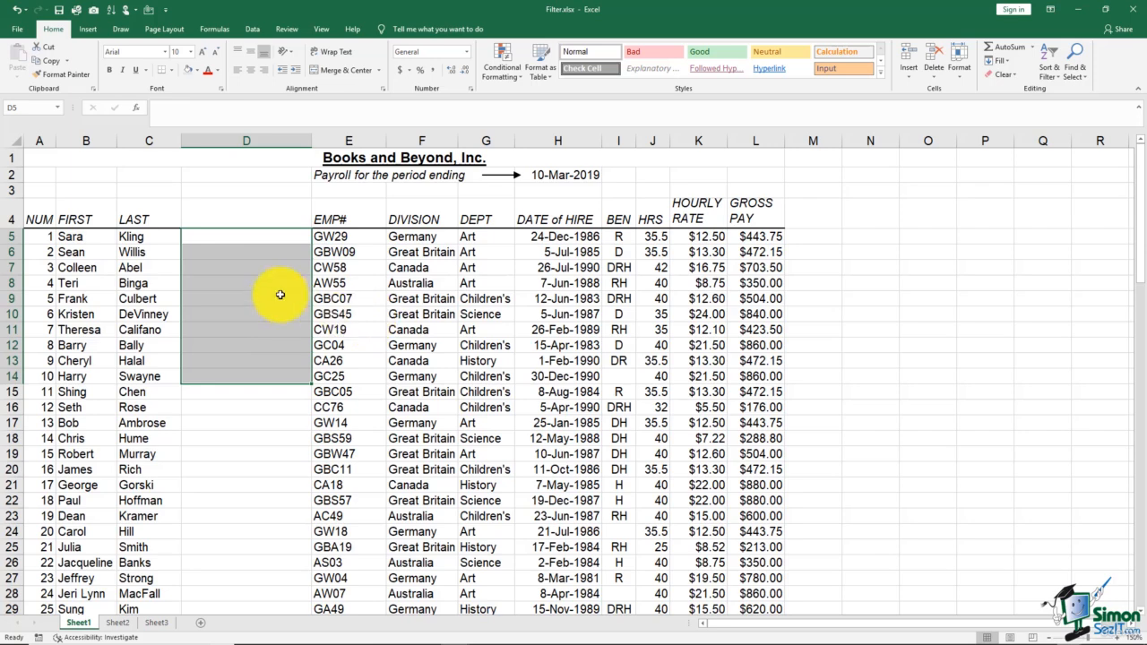
left_click(233, 237)
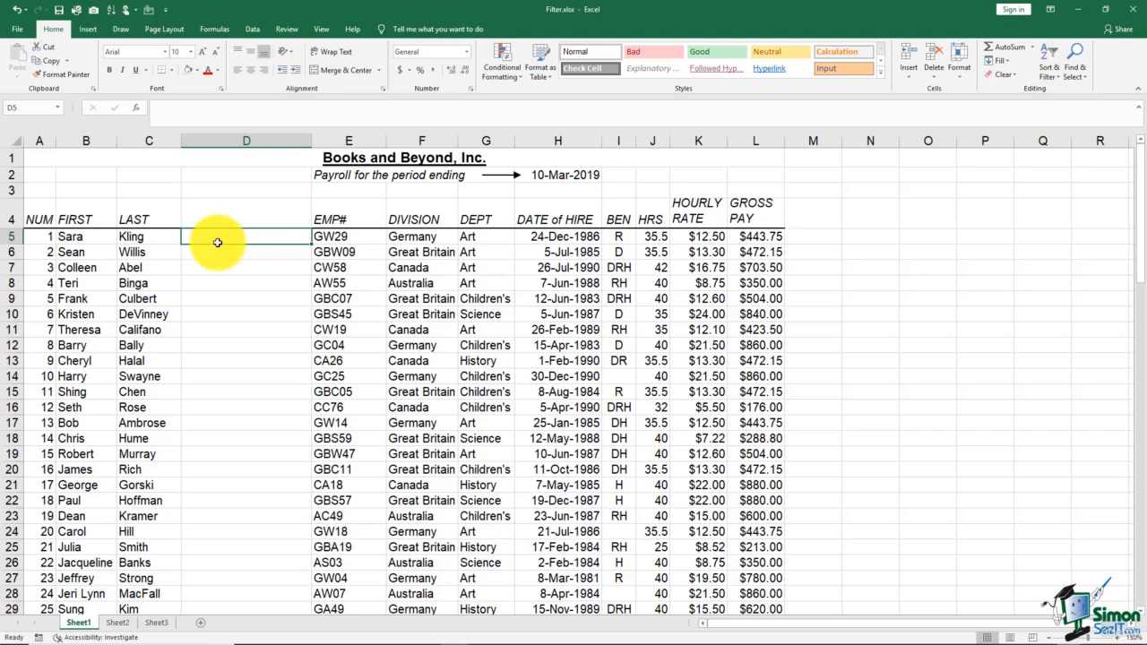
left_click_drag(78, 238, 102, 386)
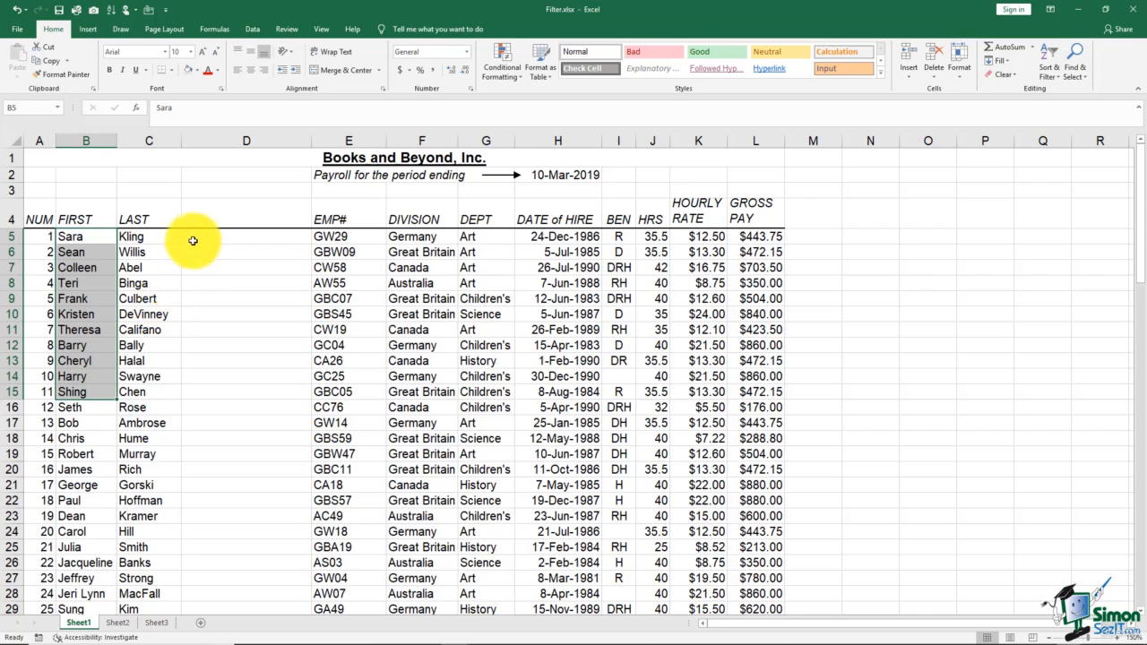
Enter =CONCAT(B5:B15) in D5 to join all the first names into one string.
left_click(193, 236)
type("=")
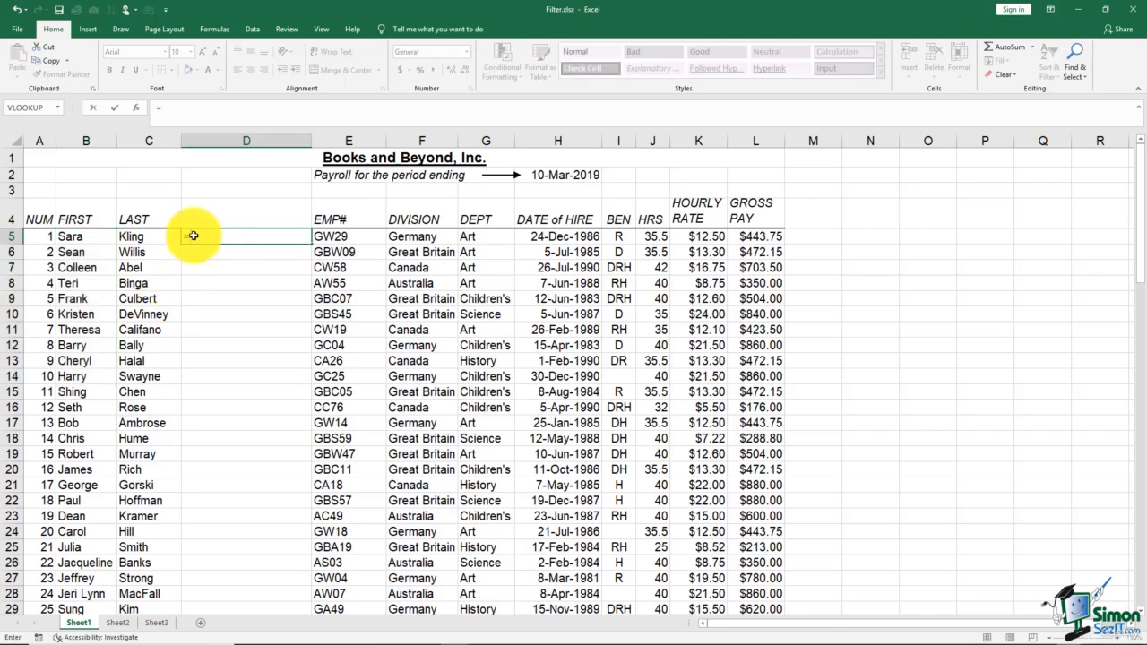
type("concat")
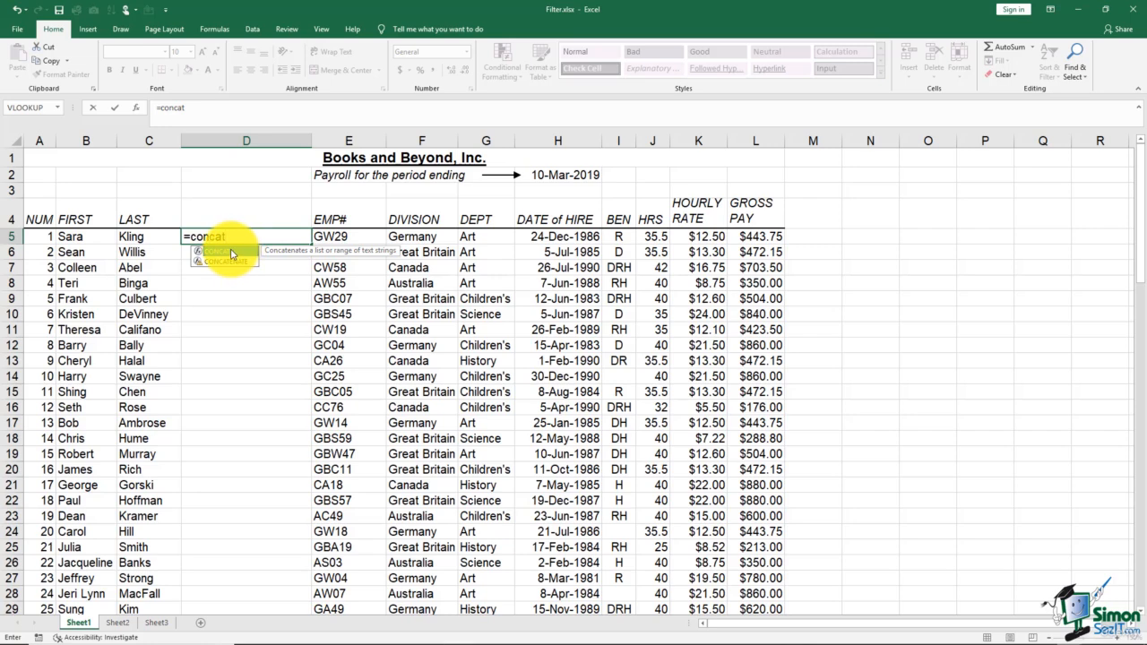
double_click(237, 252)
left_click_drag(93, 235, 95, 392)
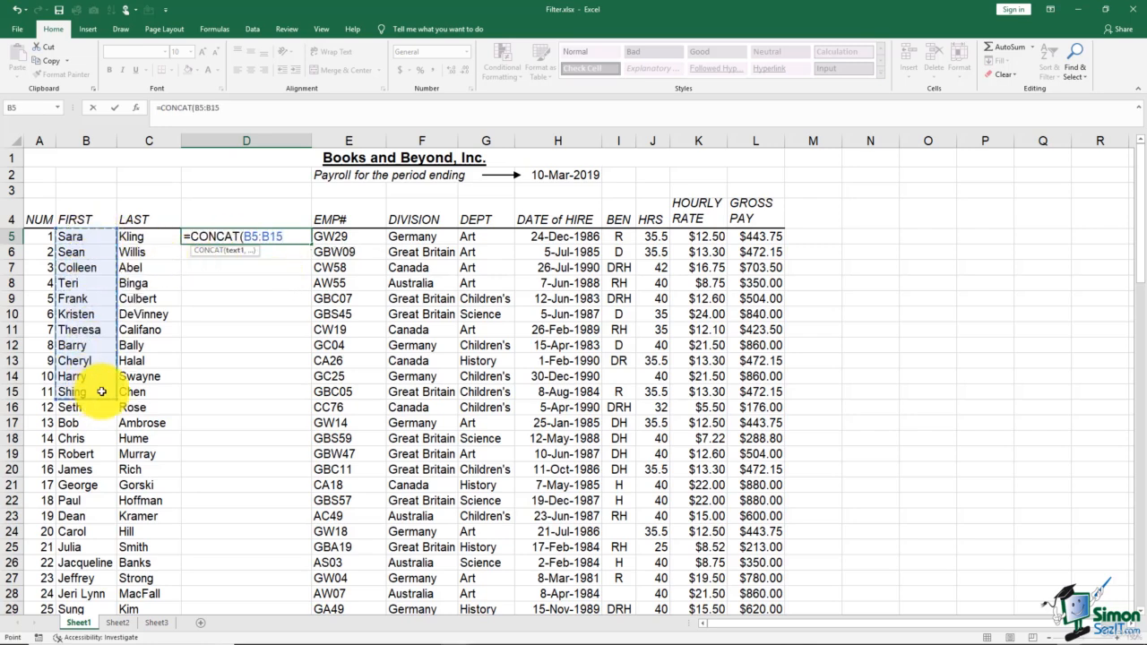
key("Return")
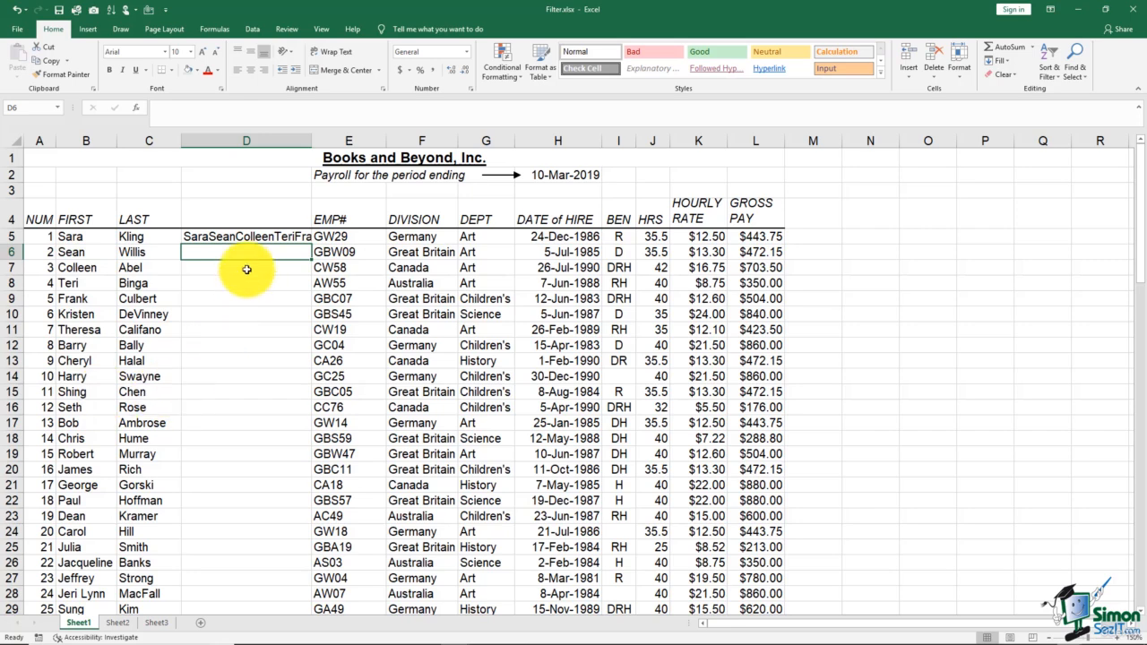
left_click_drag(314, 141, 338, 98)
Widen column D to reveal D5's joined names, then narrow it back partway.
left_click(287, 239)
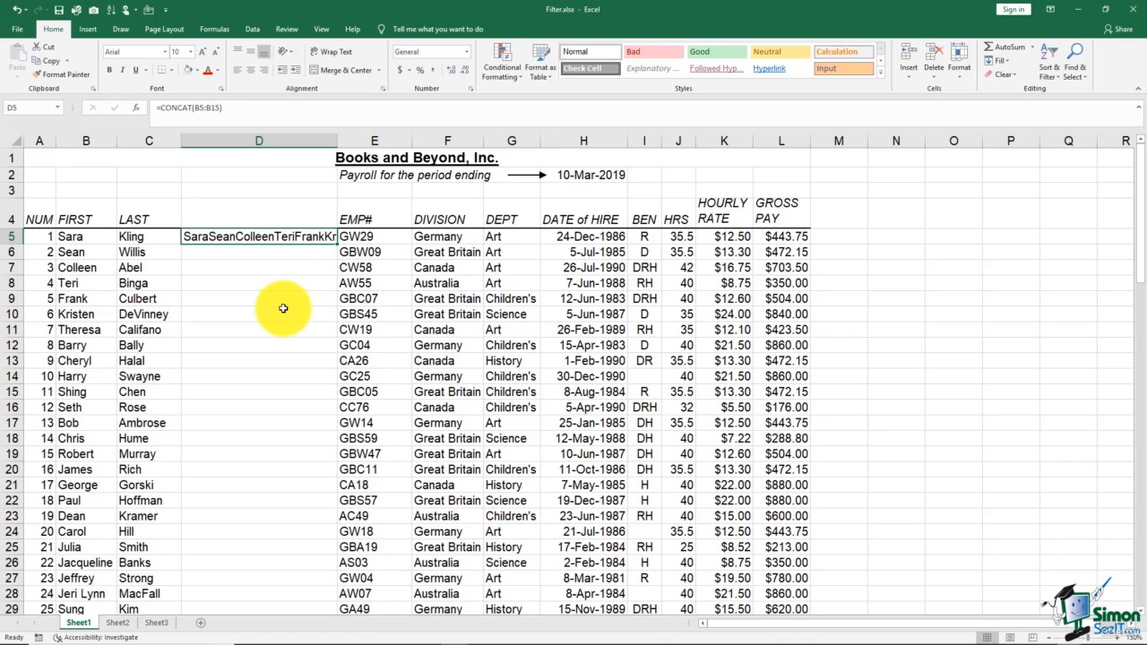
left_click_drag(338, 141, 453, 212)
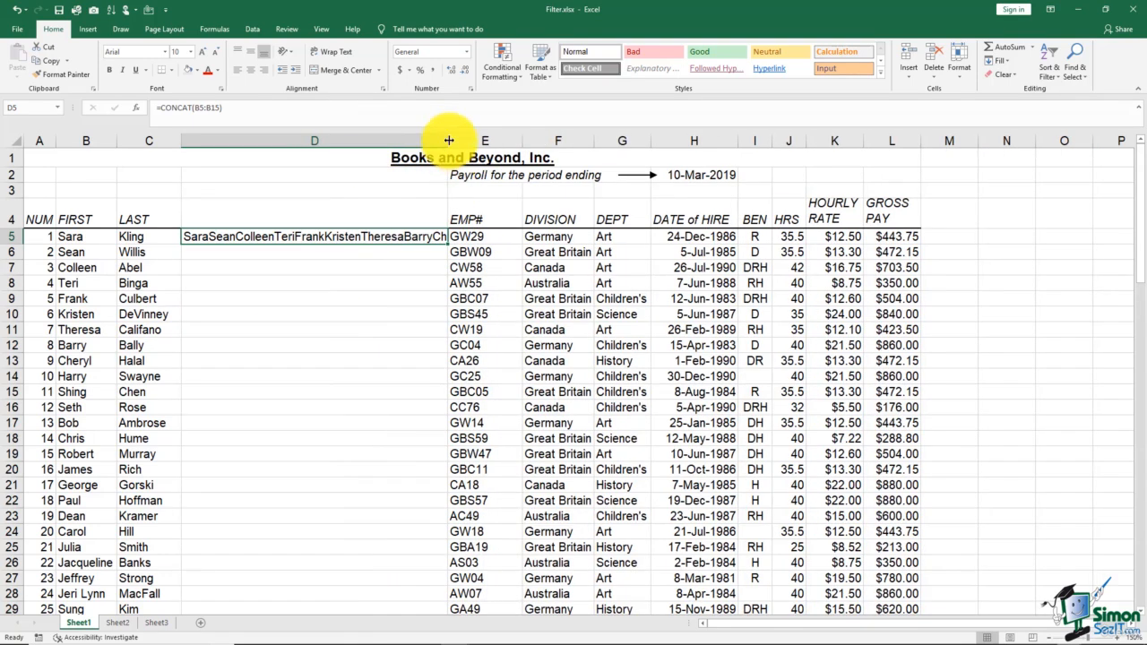
left_click_drag(448, 141, 333, 178)
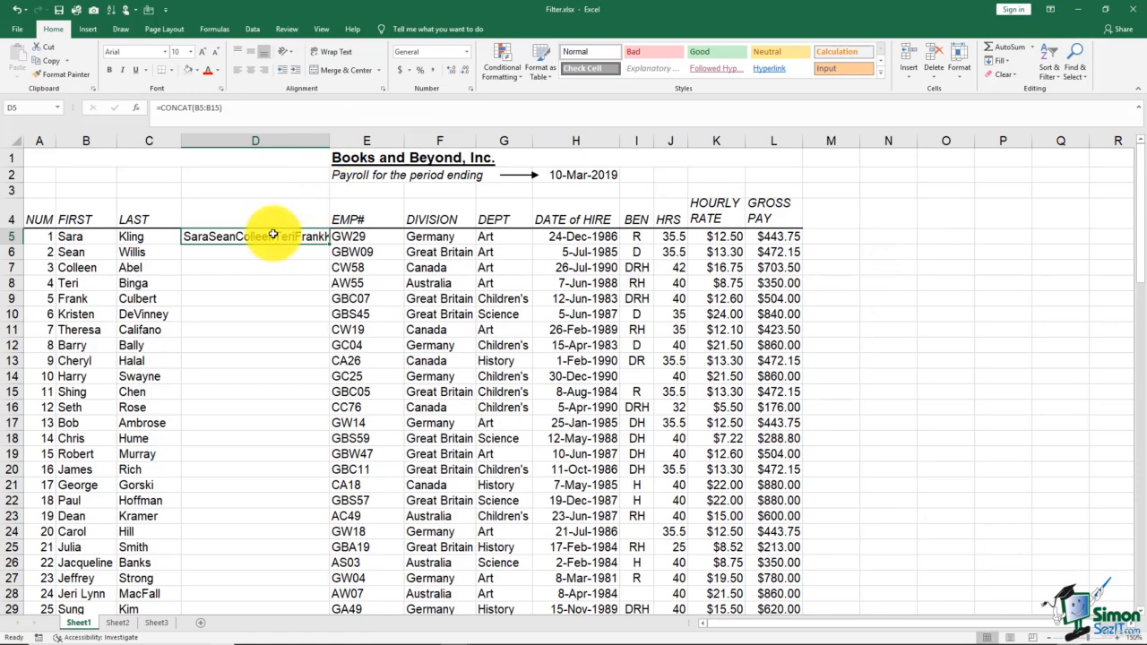